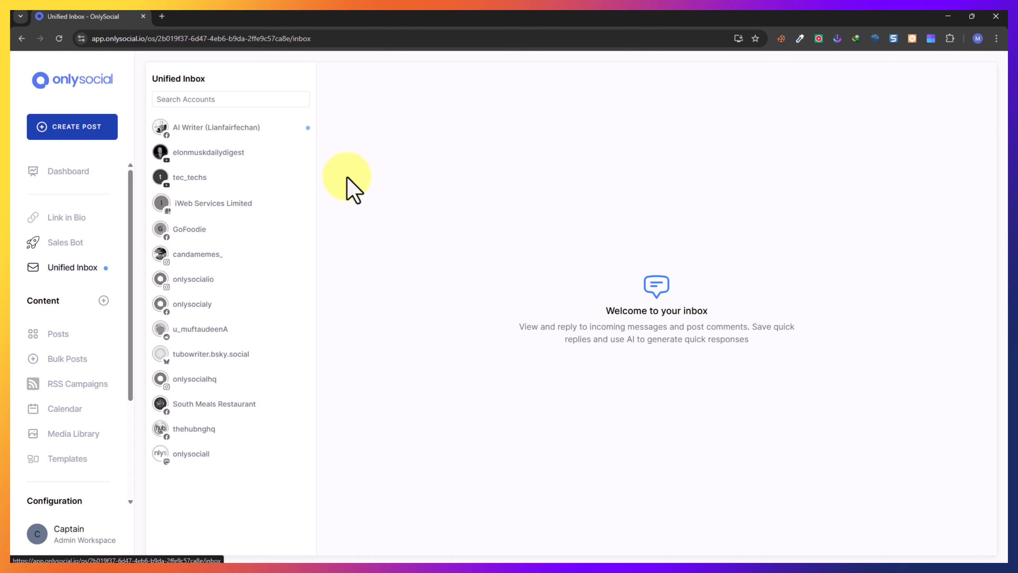
Step: Open the AI Writer (Llanfairfechan) account in the inbox and read its most recent chat, dated 3rd Jul
{"action": "left_click", "coordinate": [240, 134]}
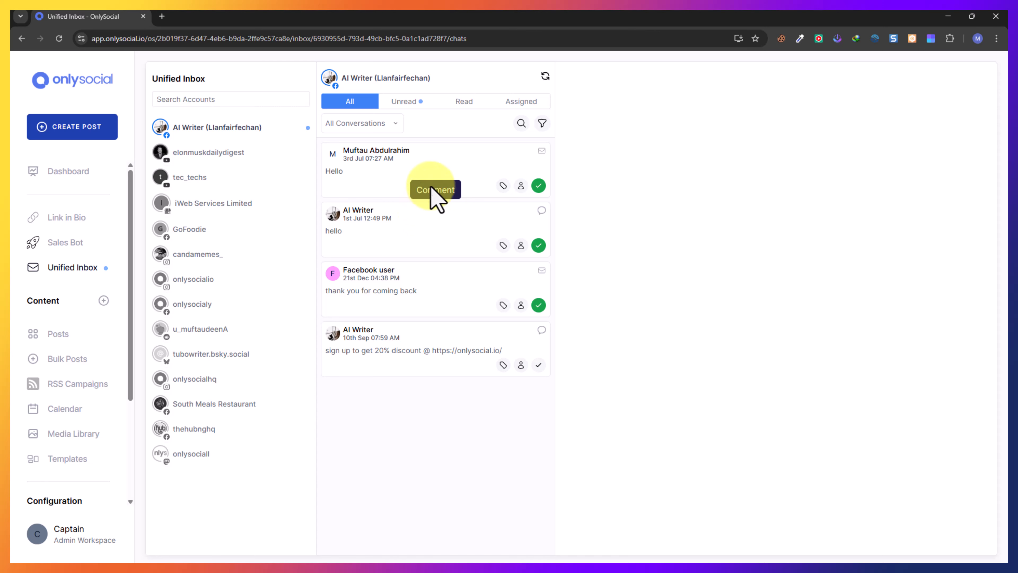
{"action": "left_click", "coordinate": [395, 161]}
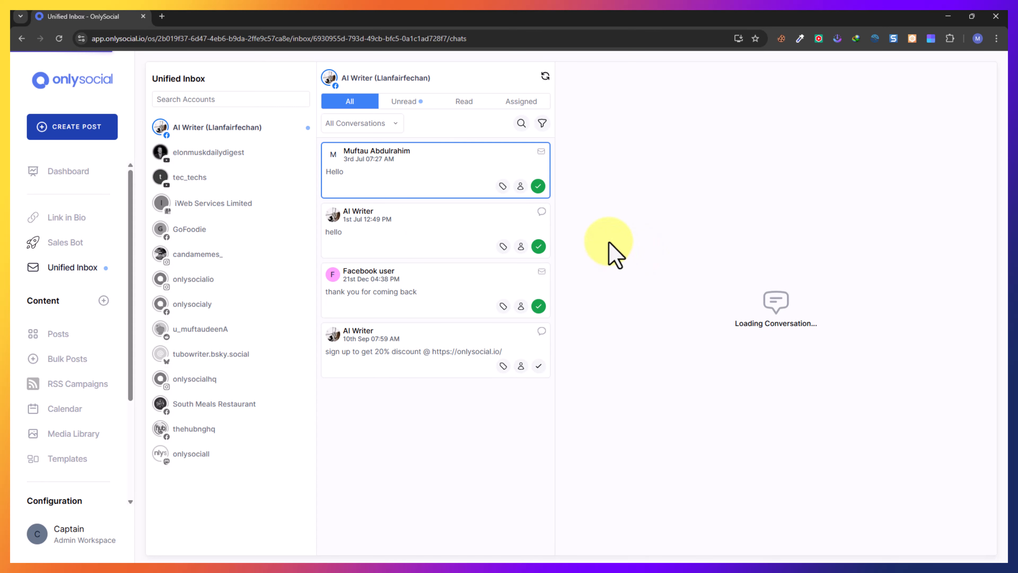
{"action": "scroll", "coordinate": [613, 249], "scroll_direction": "down", "scroll_amount": 10}
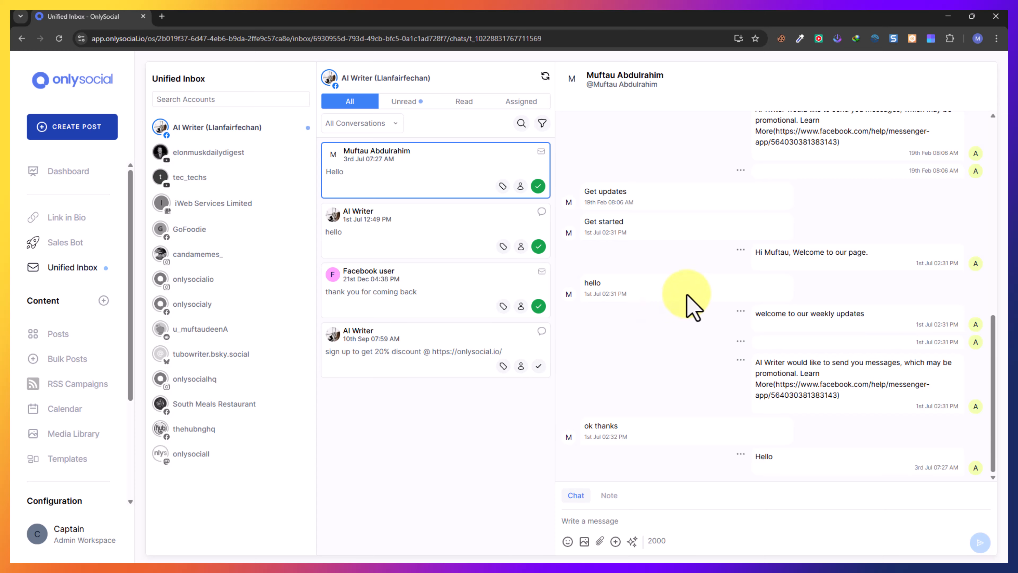
Step: Open the elonmuskdailydigest account and read the comments on its 25th Sep video about Elon Musk's stance on Ukraine
{"action": "left_click", "coordinate": [234, 157]}
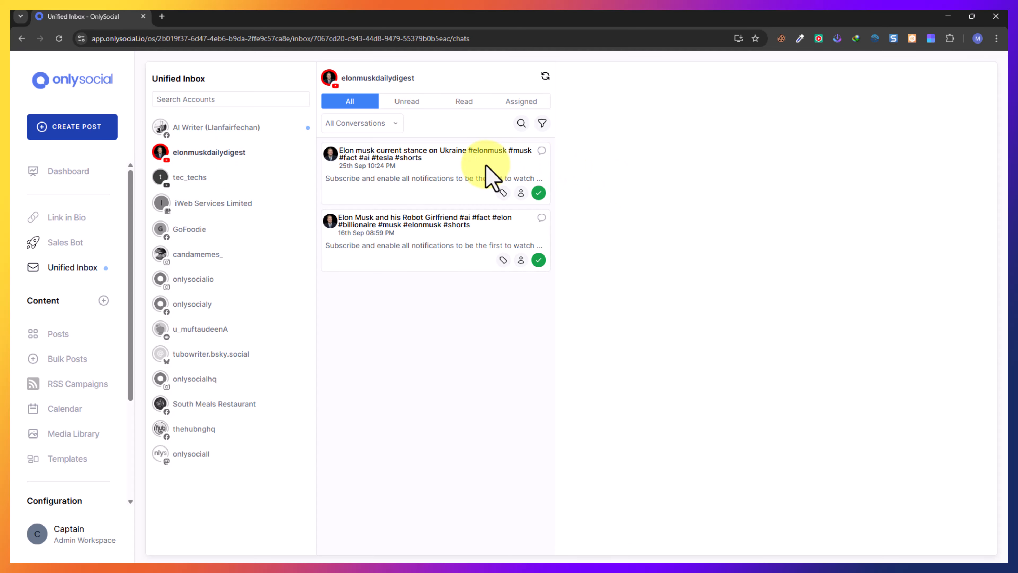
{"action": "left_click", "coordinate": [489, 178]}
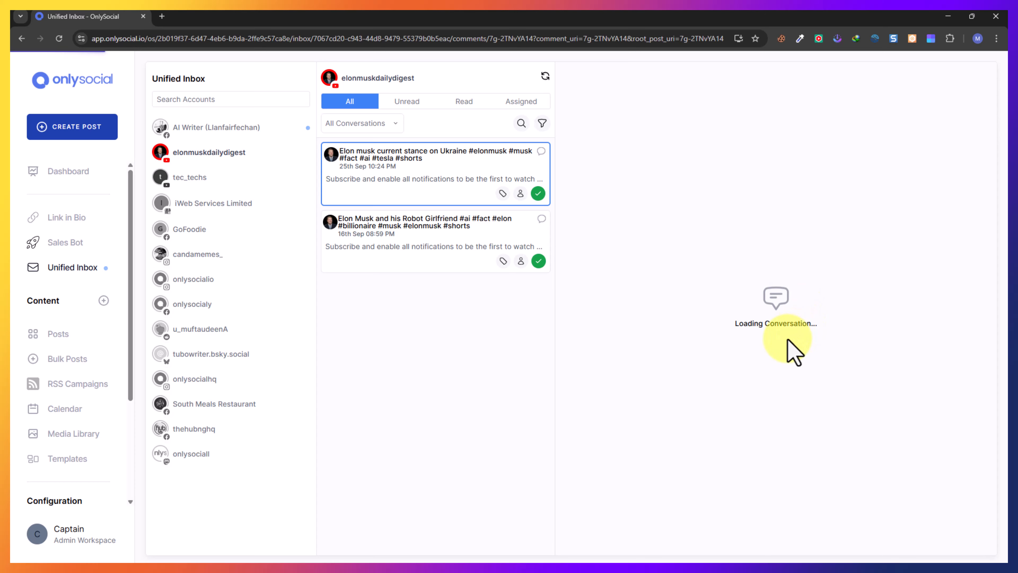
{"action": "scroll", "coordinate": [742, 361], "scroll_direction": "down", "scroll_amount": 10}
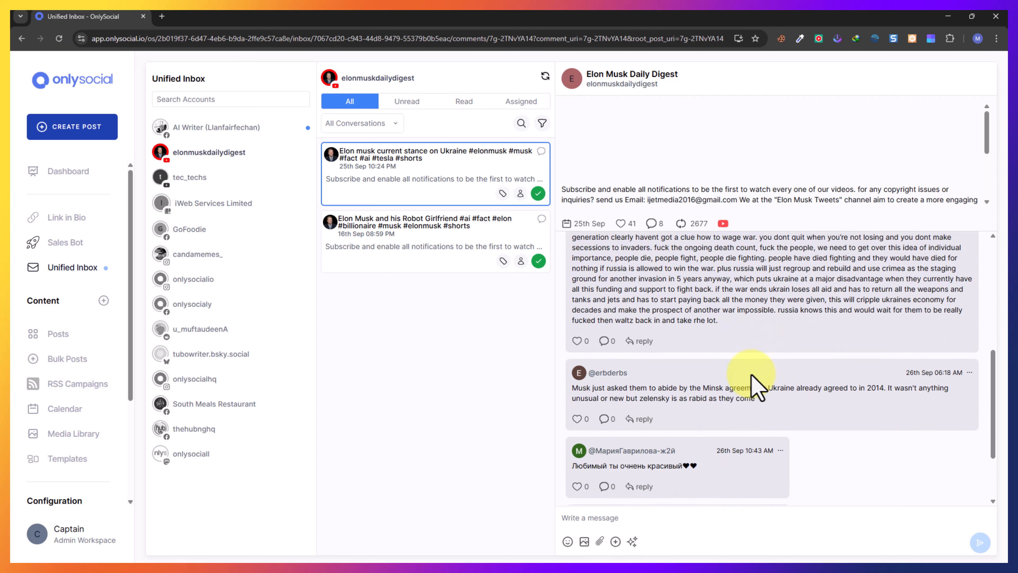
{"action": "scroll", "coordinate": [721, 429], "scroll_direction": "up", "scroll_amount": 5}
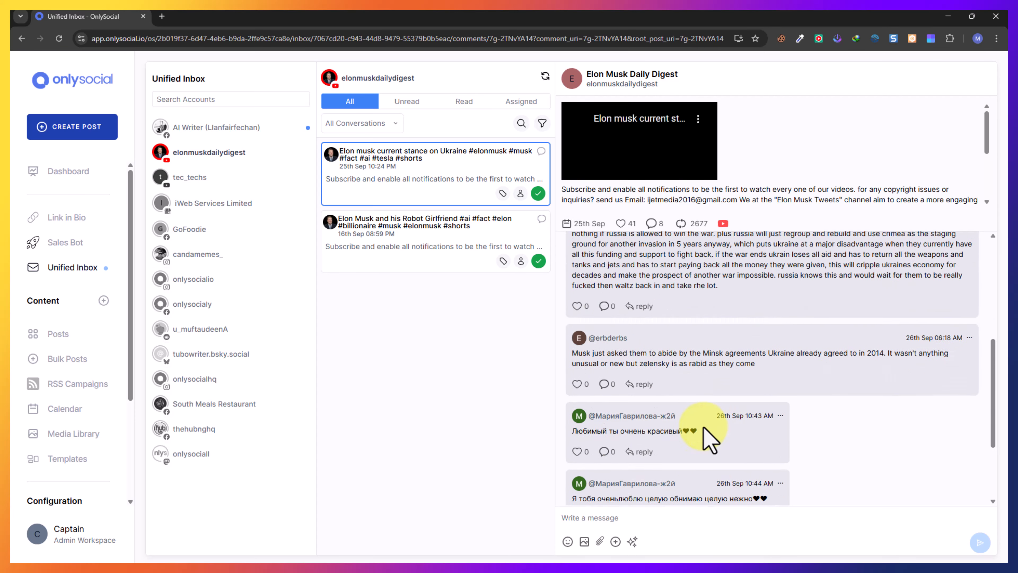
{"action": "scroll", "coordinate": [712, 441], "scroll_direction": "up", "scroll_amount": 2}
{"action": "scroll", "coordinate": [711, 448], "scroll_direction": "down", "scroll_amount": 6}
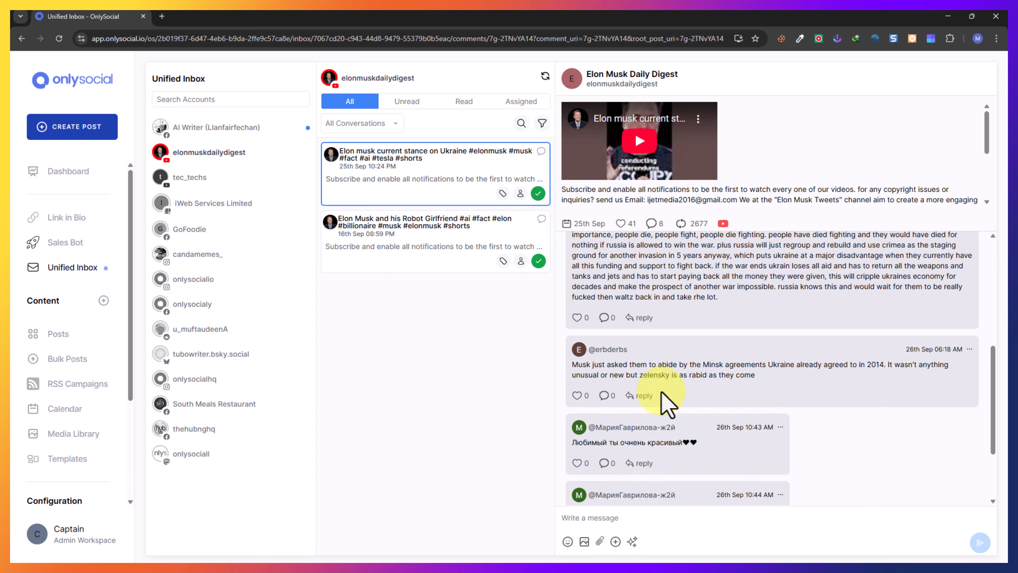
{"action": "scroll", "coordinate": [666, 404], "scroll_direction": "up", "scroll_amount": 5}
Step: Return to the Unified Inbox and list the conversations of the AI Writer (Llanfairfechan) account
{"action": "left_click", "coordinate": [243, 136]}
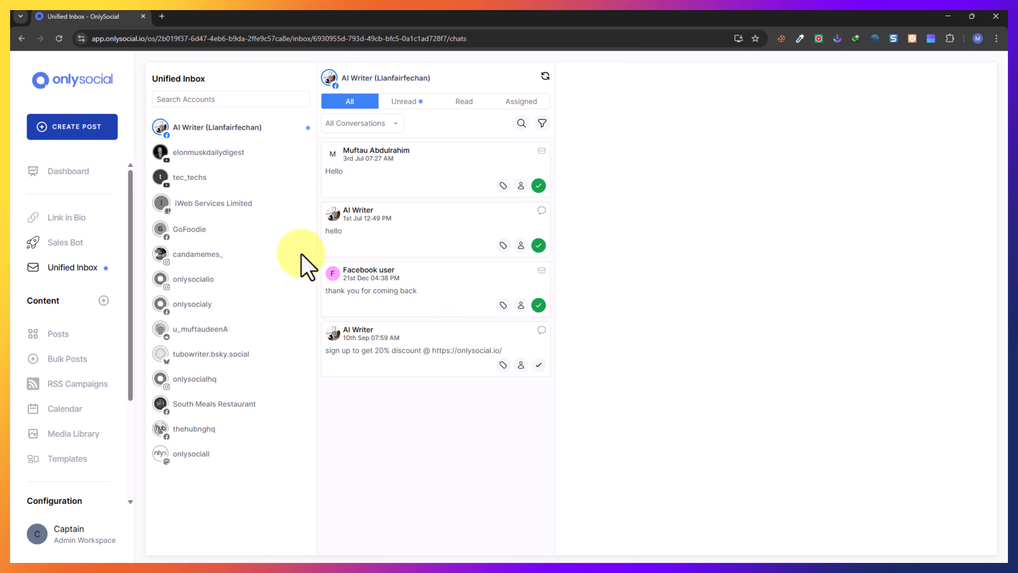
{"action": "left_click", "coordinate": [189, 208]}
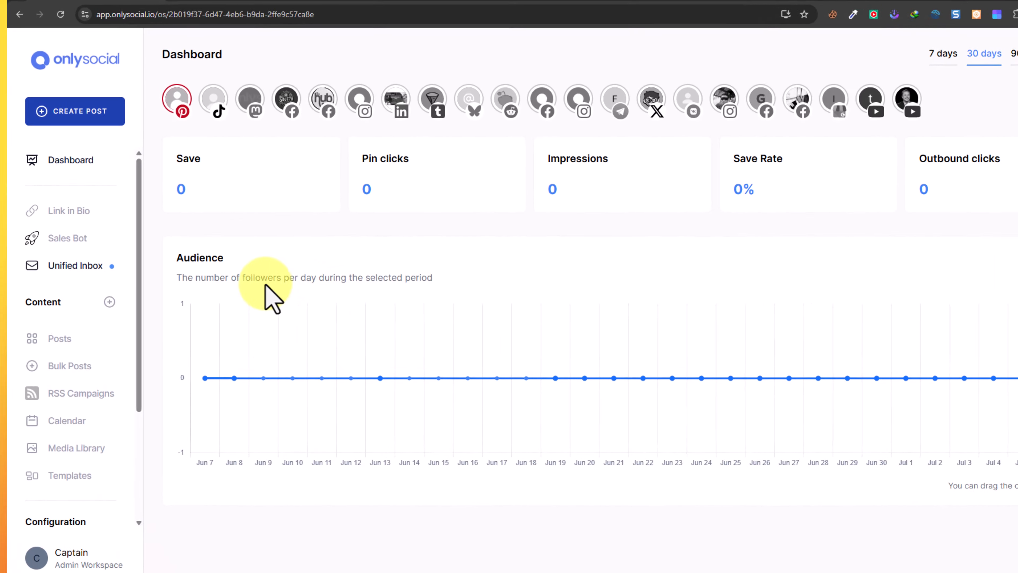
{"action": "left_click", "coordinate": [84, 263]}
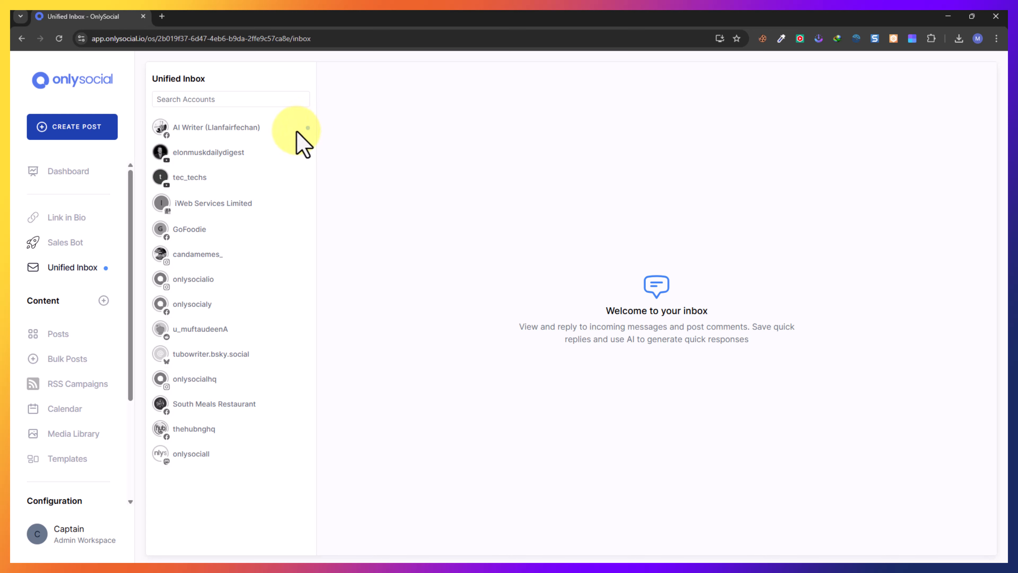
{"action": "left_click", "coordinate": [252, 129]}
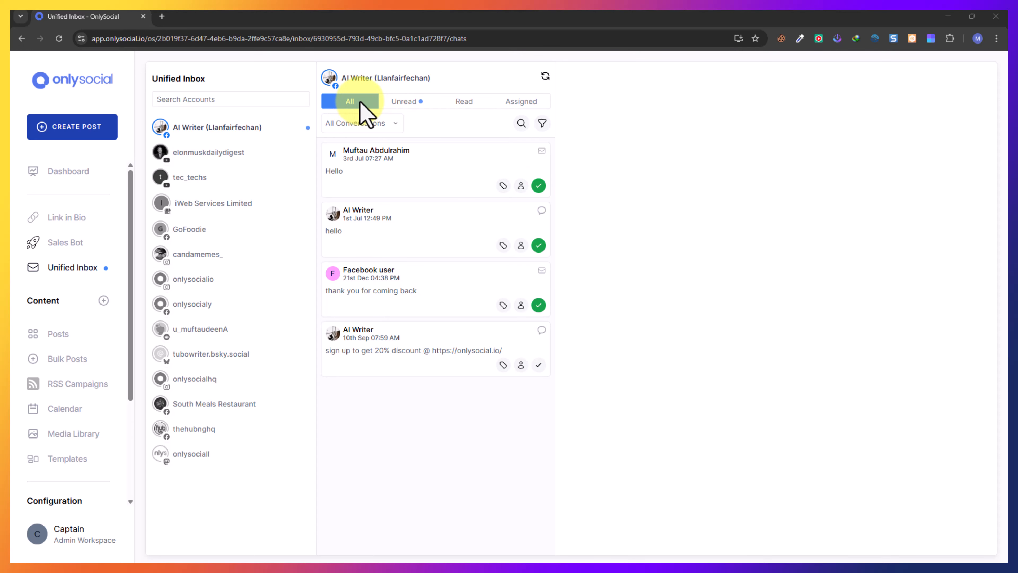
Step: Review the account's unread, read and assigned conversations and return to the full list
{"action": "left_click", "coordinate": [410, 101]}
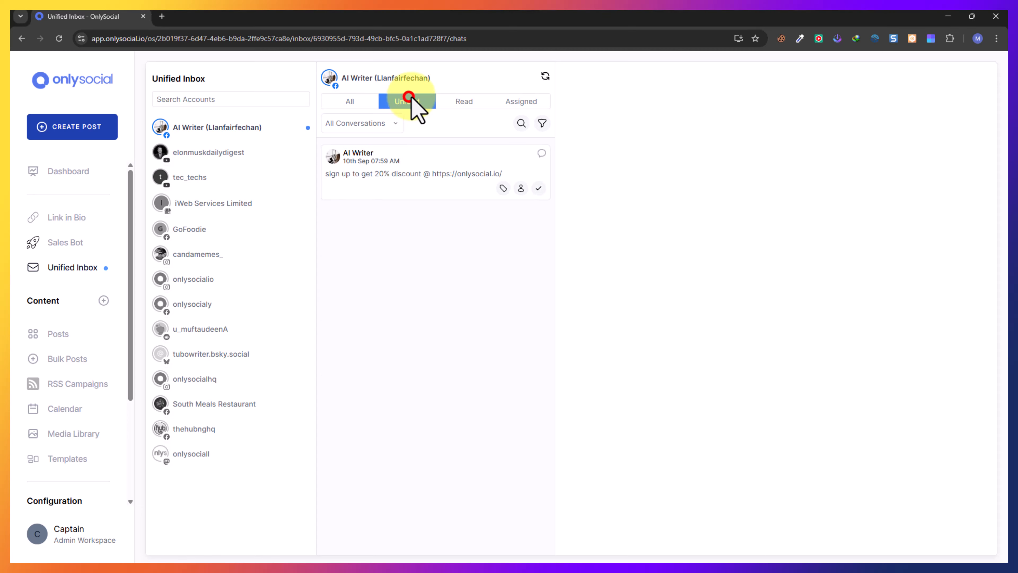
{"action": "left_click", "coordinate": [464, 101]}
{"action": "left_click", "coordinate": [519, 101]}
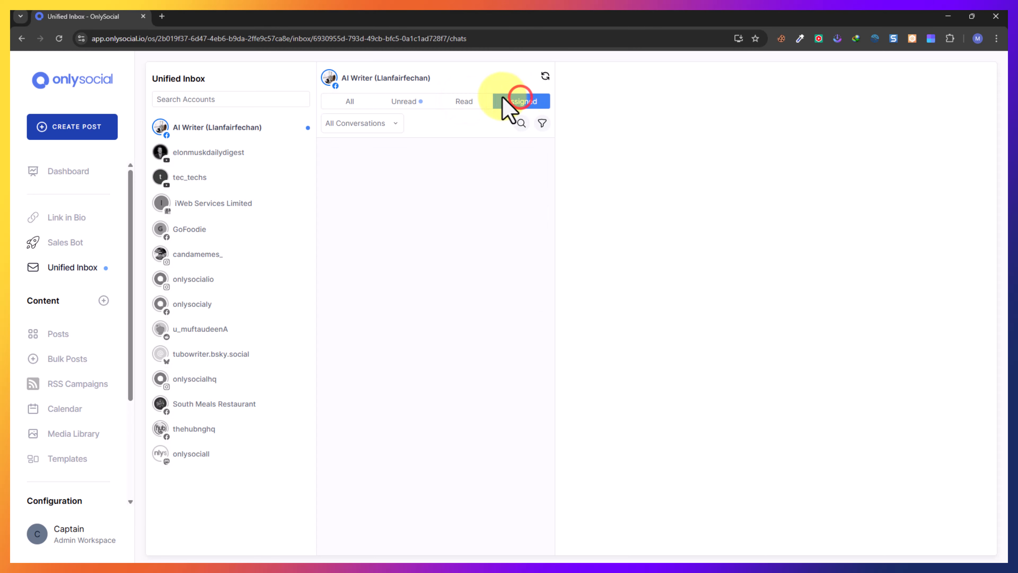
{"action": "left_click", "coordinate": [344, 98]}
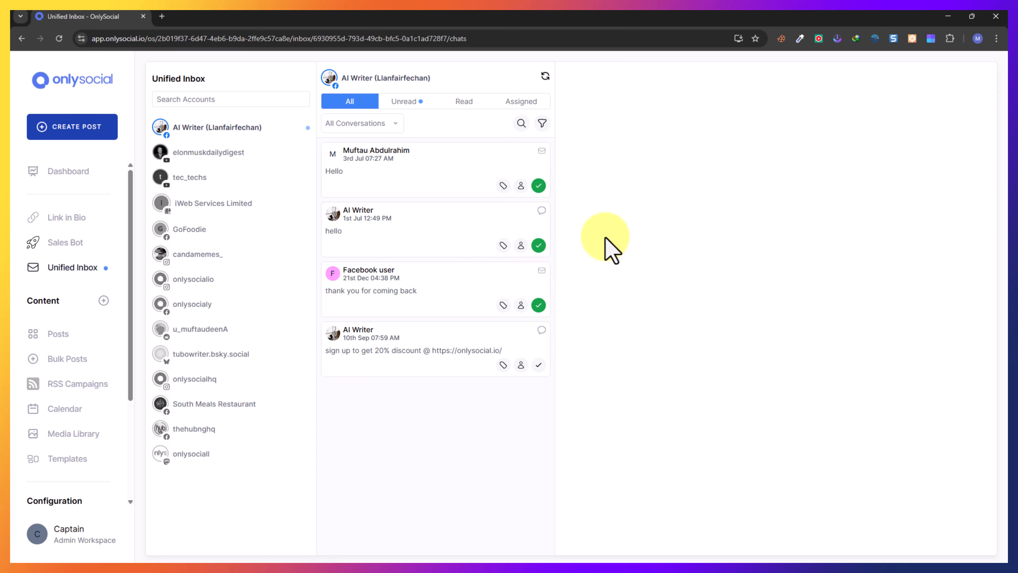
Step: Bring up the conversation search field and limit the AI Writer account's list to chats
{"action": "left_click", "coordinate": [521, 123]}
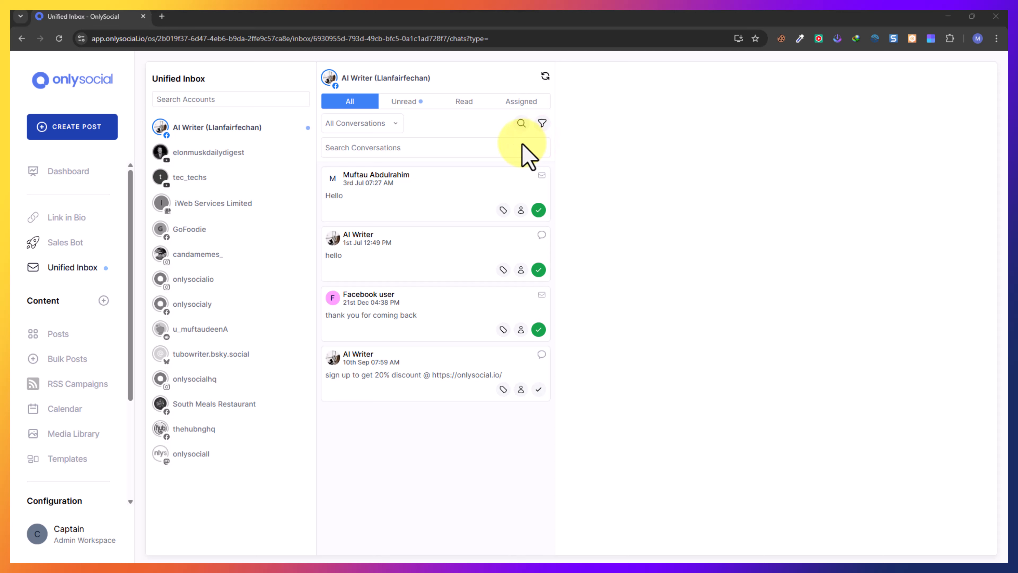
{"action": "left_click", "coordinate": [364, 124]}
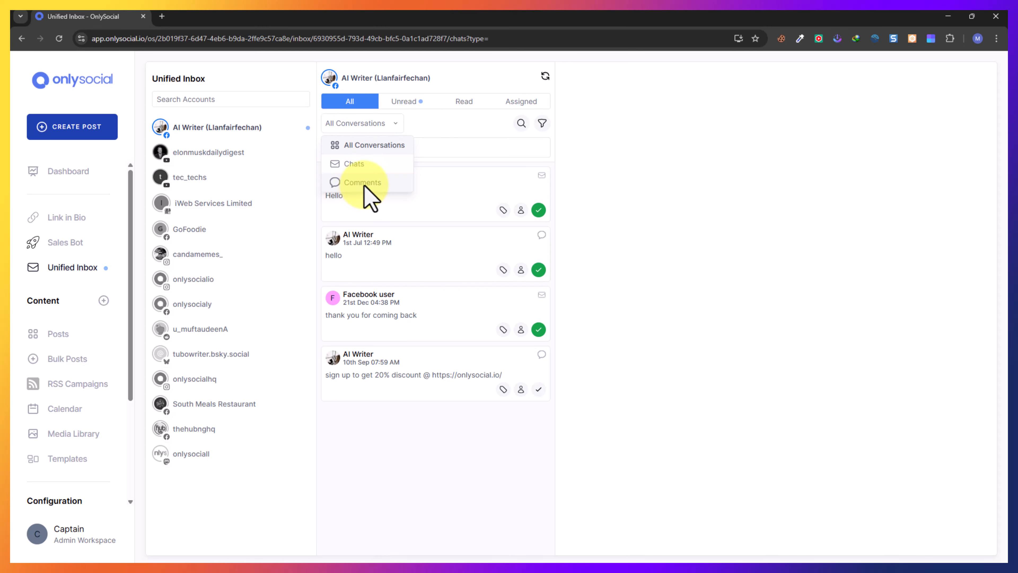
{"action": "left_click", "coordinate": [355, 163]}
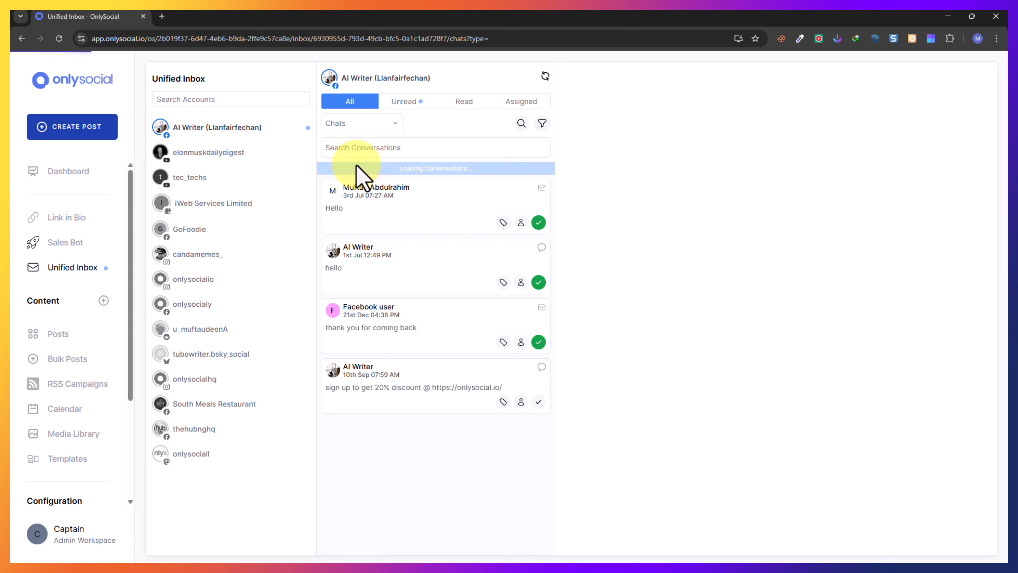
{"action": "left_click", "coordinate": [326, 146]}
{"action": "left_click", "coordinate": [369, 145]}
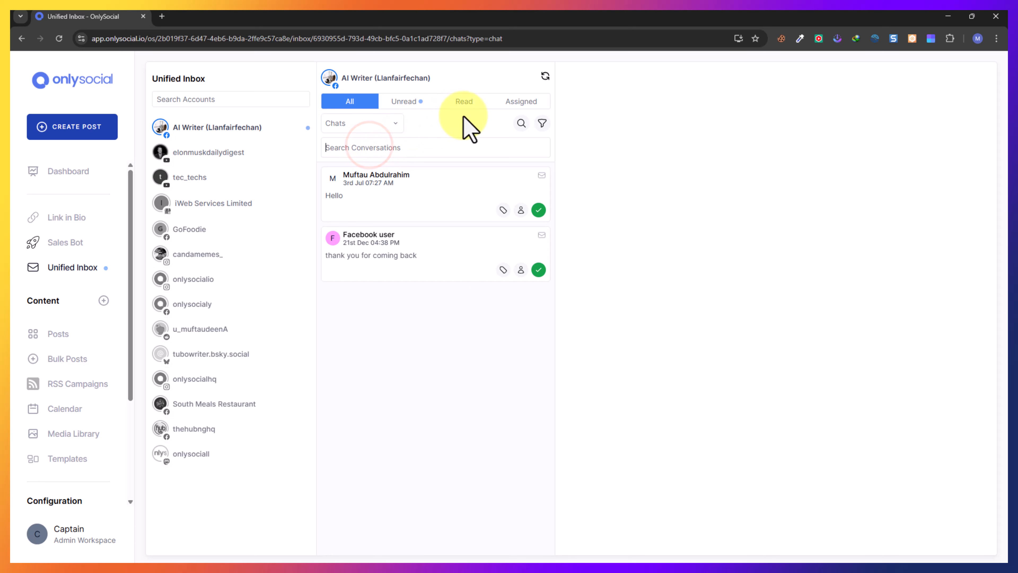
Step: Check the tag filter and sort order options for the chats and apply the filters
{"action": "left_click", "coordinate": [541, 121]}
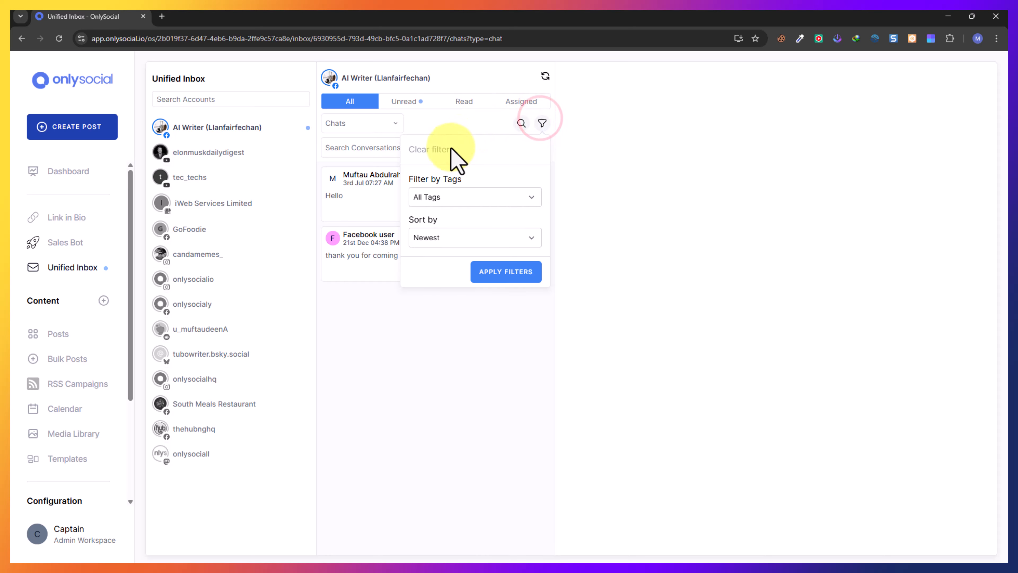
{"action": "left_click", "coordinate": [440, 198]}
{"action": "left_click", "coordinate": [435, 195]}
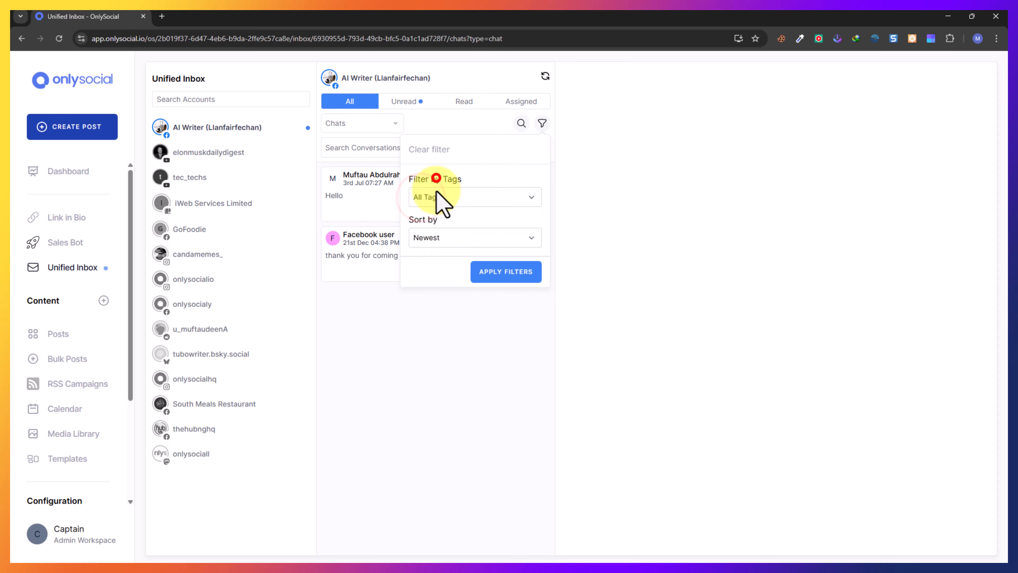
{"action": "left_click", "coordinate": [426, 236]}
{"action": "left_click", "coordinate": [481, 255]}
{"action": "left_click", "coordinate": [486, 269]}
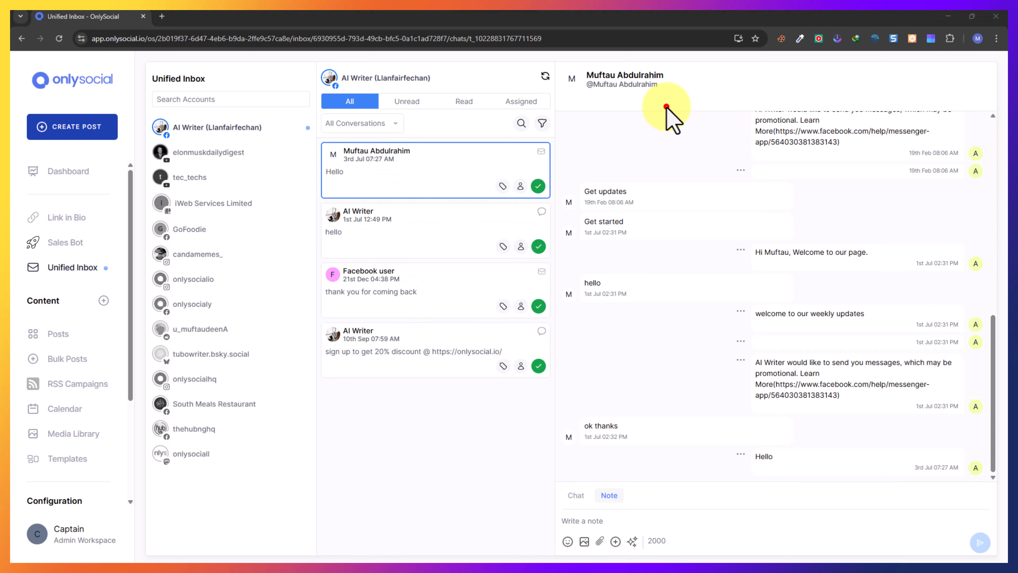
Step: Check the conversation type options and open the account's most recent chat, dated 3rd Jul
{"action": "left_click", "coordinate": [666, 106]}
{"action": "left_click", "coordinate": [396, 122]}
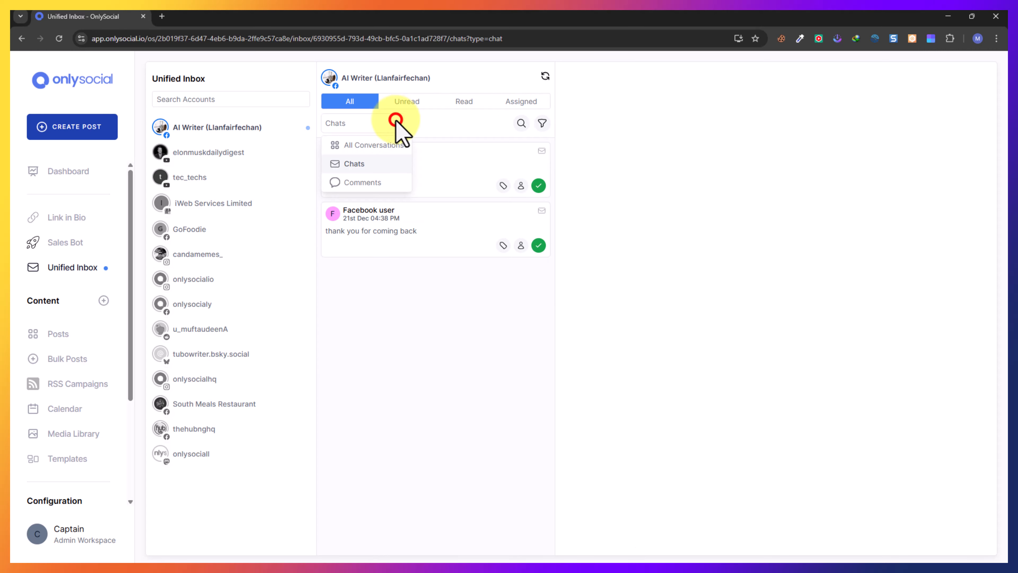
{"action": "left_click", "coordinate": [426, 127]}
{"action": "left_click", "coordinate": [445, 161]}
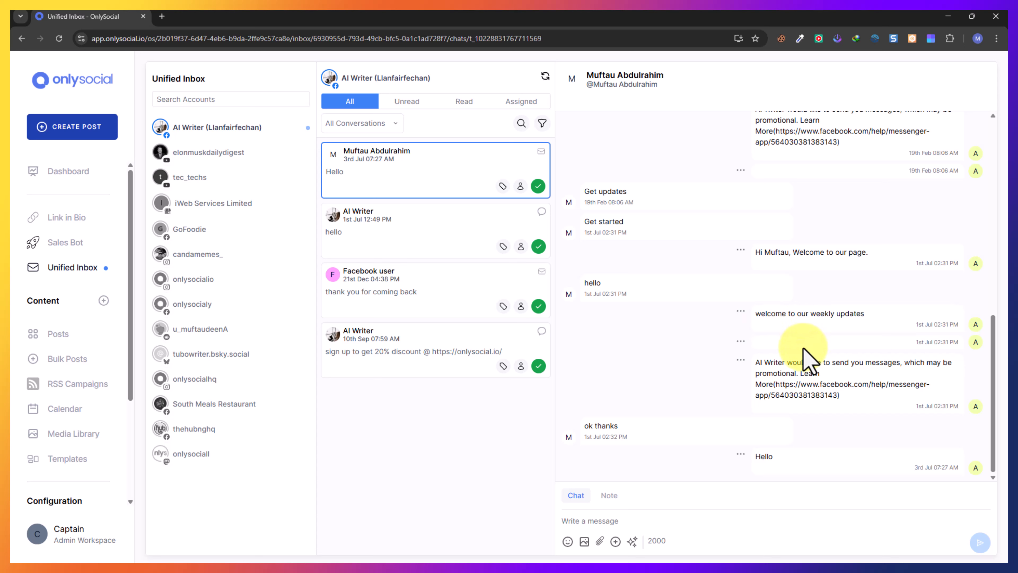
Step: Draft a note in the open chat from the saved reply "Hello" and run the AI generator on it
{"action": "left_click", "coordinate": [609, 495]}
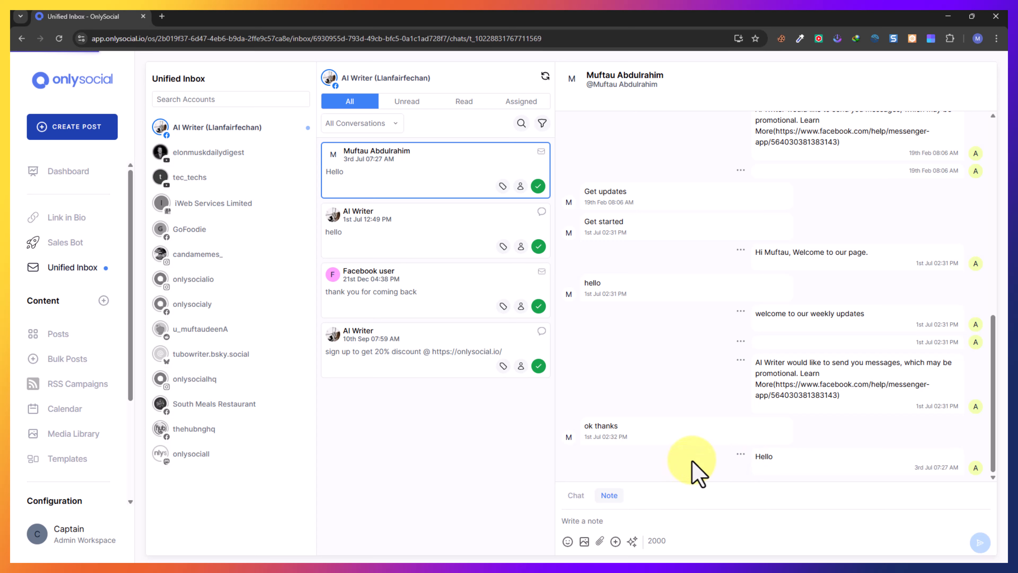
{"action": "left_click", "coordinate": [616, 542]}
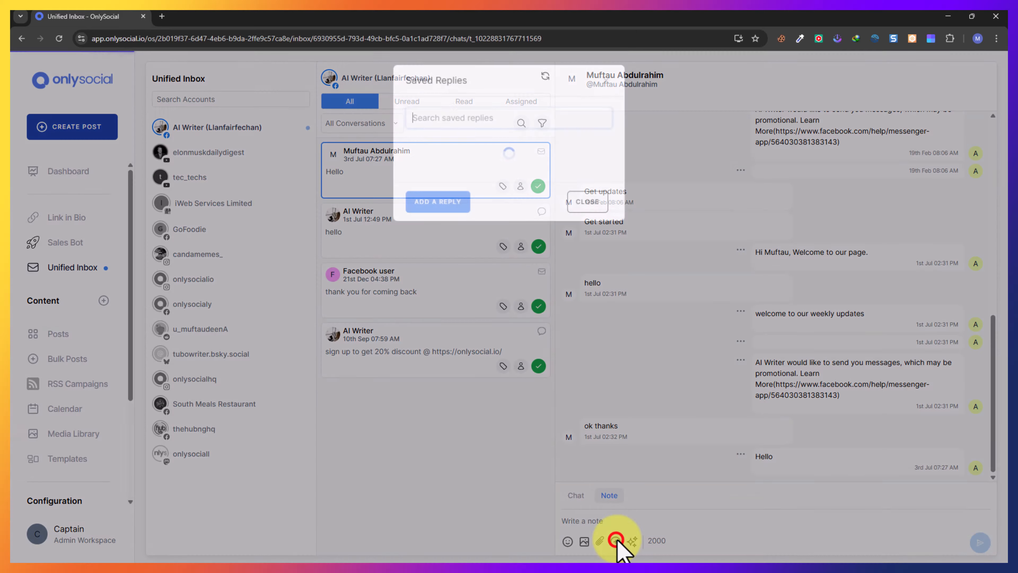
{"action": "left_click", "coordinate": [571, 158]}
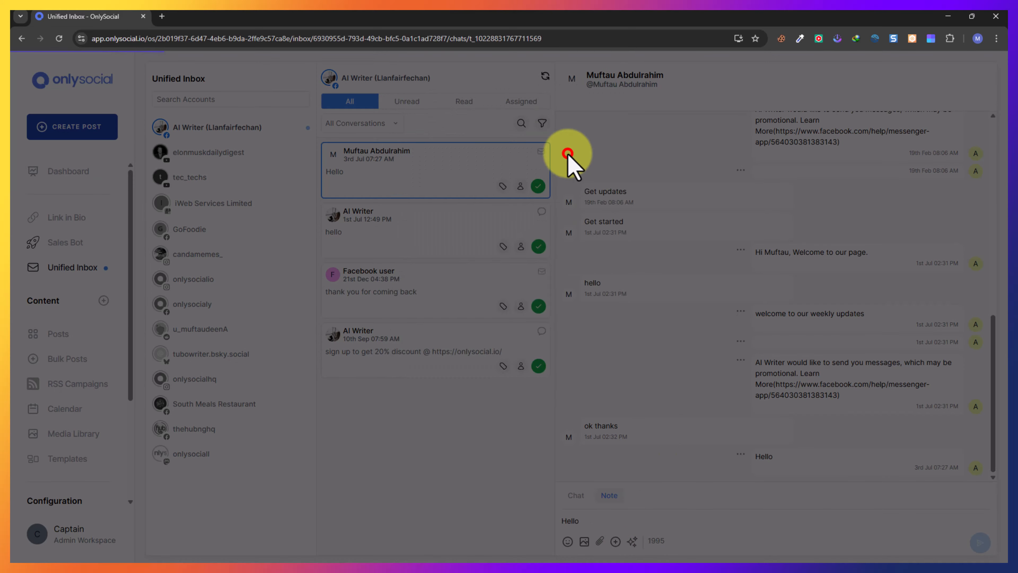
{"action": "left_click", "coordinate": [599, 515]}
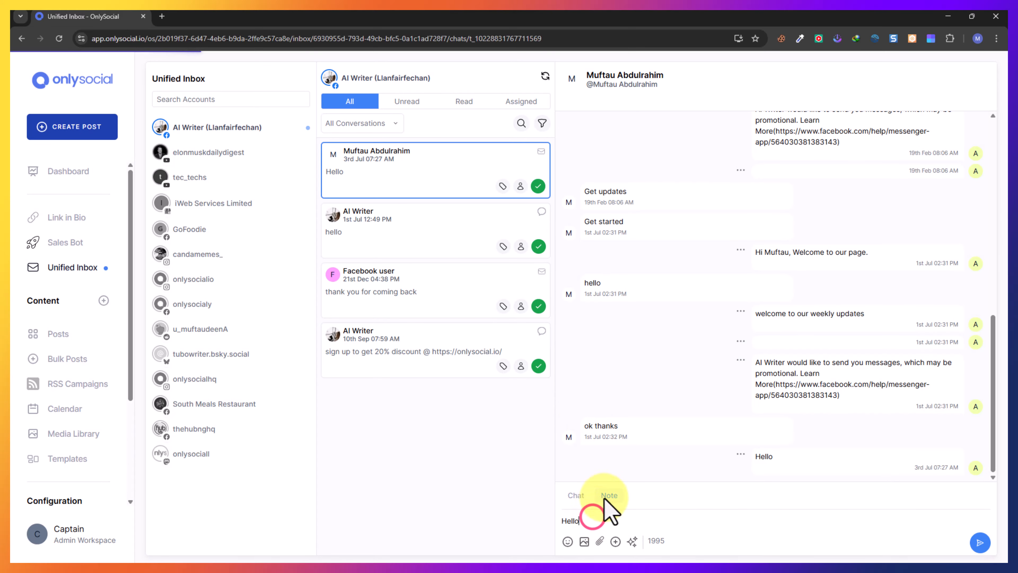
{"action": "left_click", "coordinate": [632, 541]}
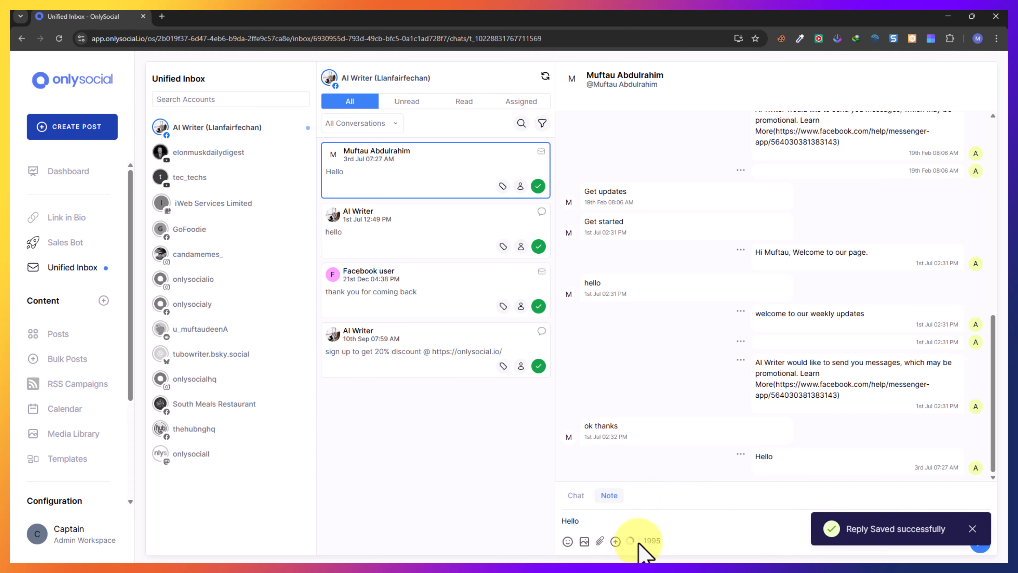
{"action": "left_click", "coordinate": [972, 528]}
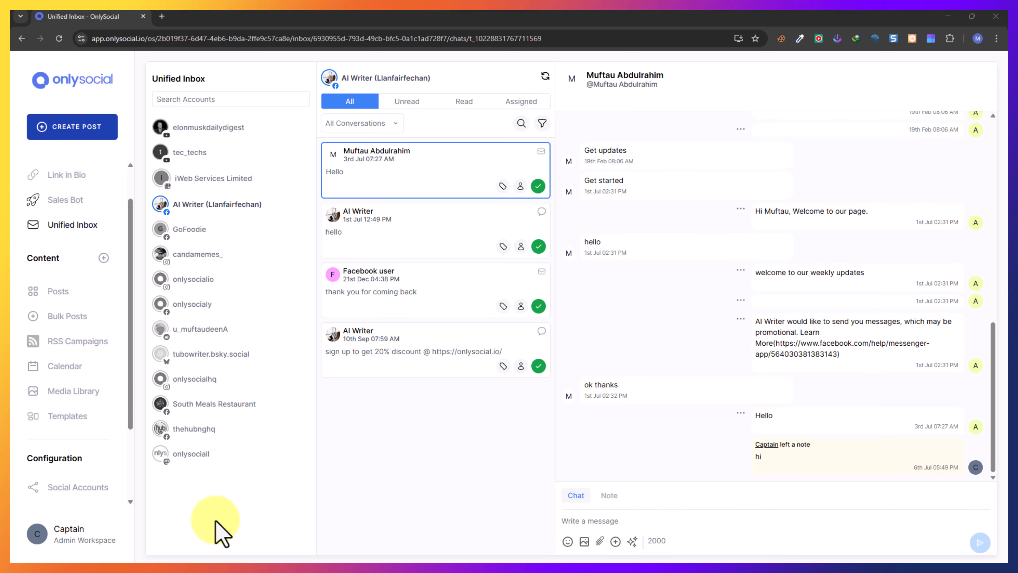
Step: Open the workspace settings and show the list of team members
{"action": "left_click", "coordinate": [74, 529]}
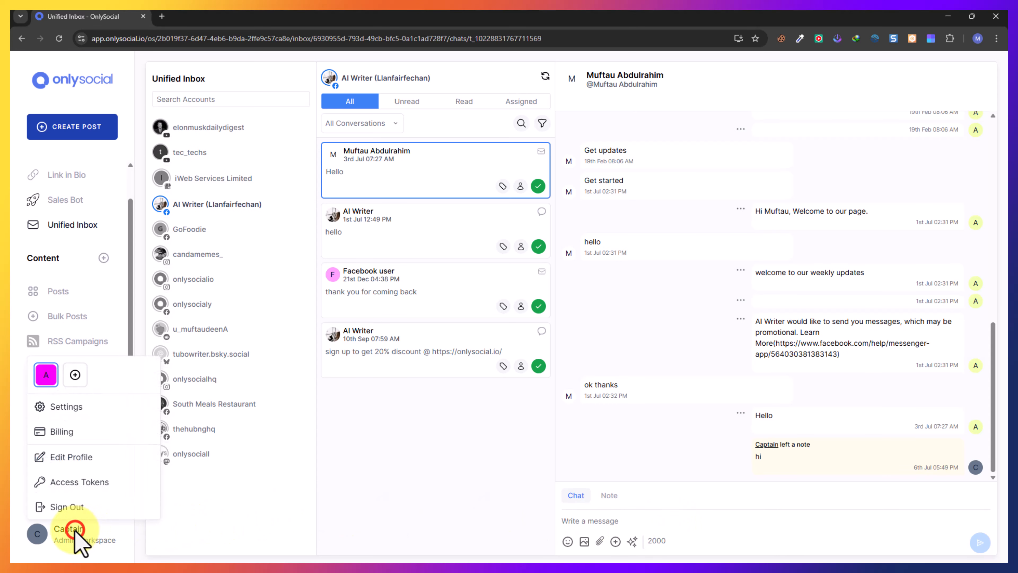
{"action": "left_click", "coordinate": [71, 406]}
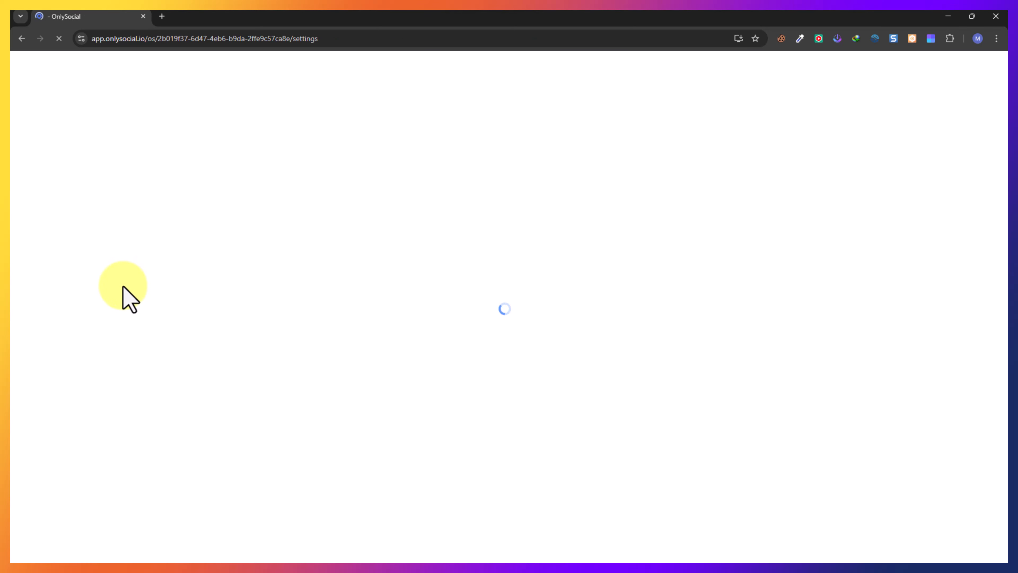
{"action": "left_click", "coordinate": [66, 212]}
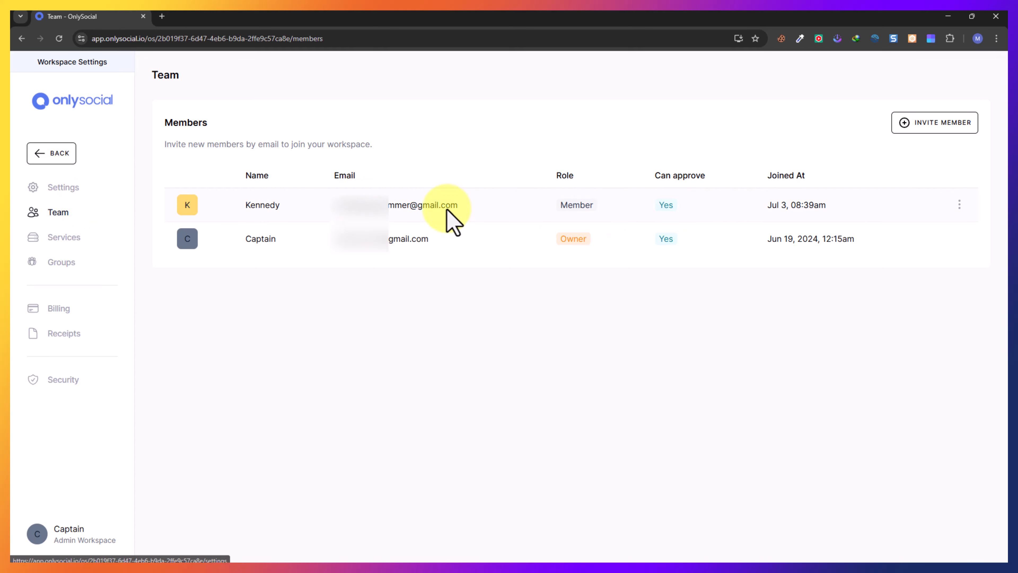
Step: Edit the role of the team member listed as Member, enable Access Inbox and save the update
{"action": "left_click", "coordinate": [957, 205]}
{"action": "left_click", "coordinate": [895, 228]}
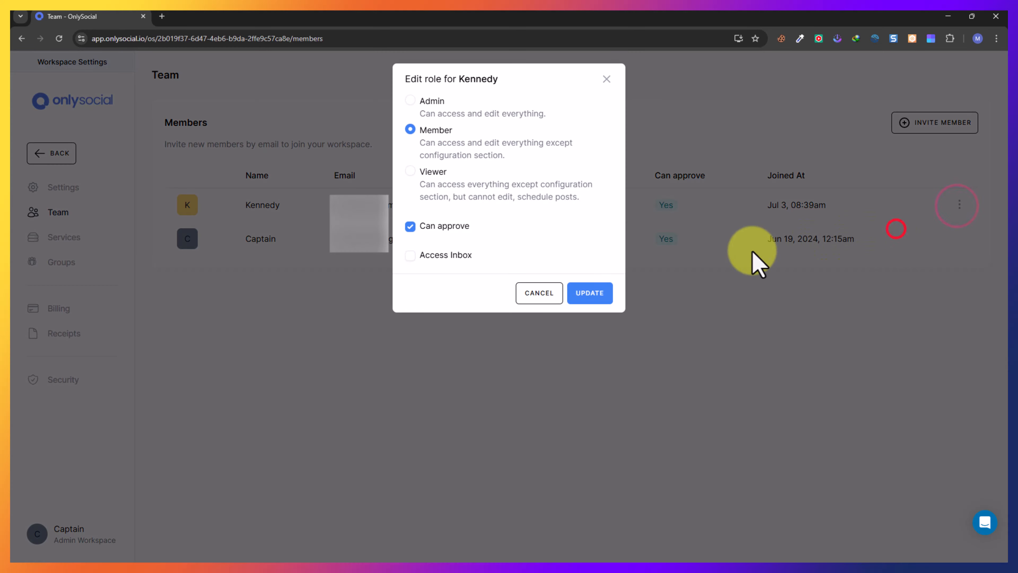
{"action": "left_click", "coordinate": [410, 255]}
{"action": "left_click", "coordinate": [590, 292]}
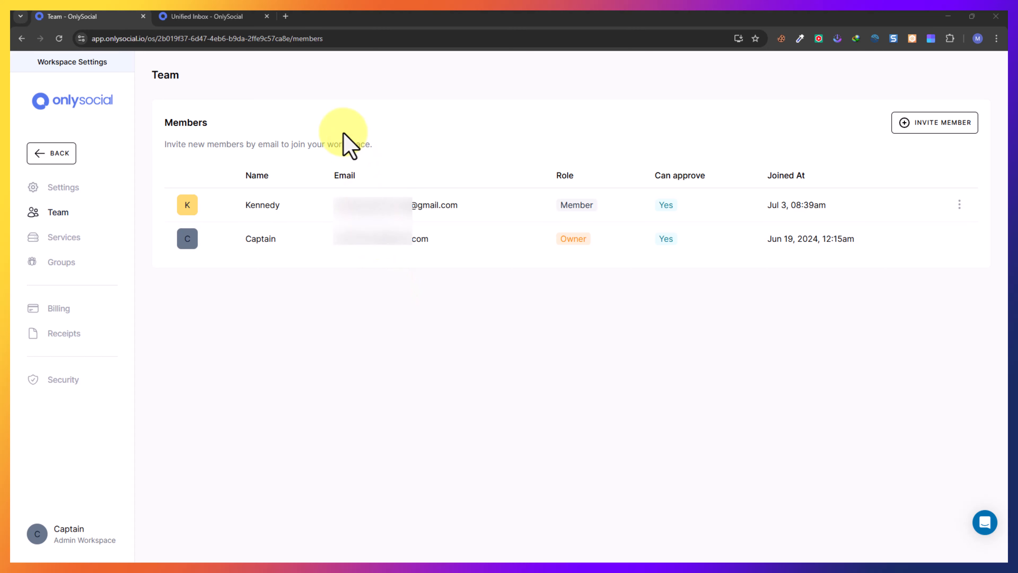
Step: Return to the Unified Inbox, assign the 3rd Jul chat to the second listed team member, and view that member's assigned conversations in the other browser
{"action": "left_click", "coordinate": [196, 17]}
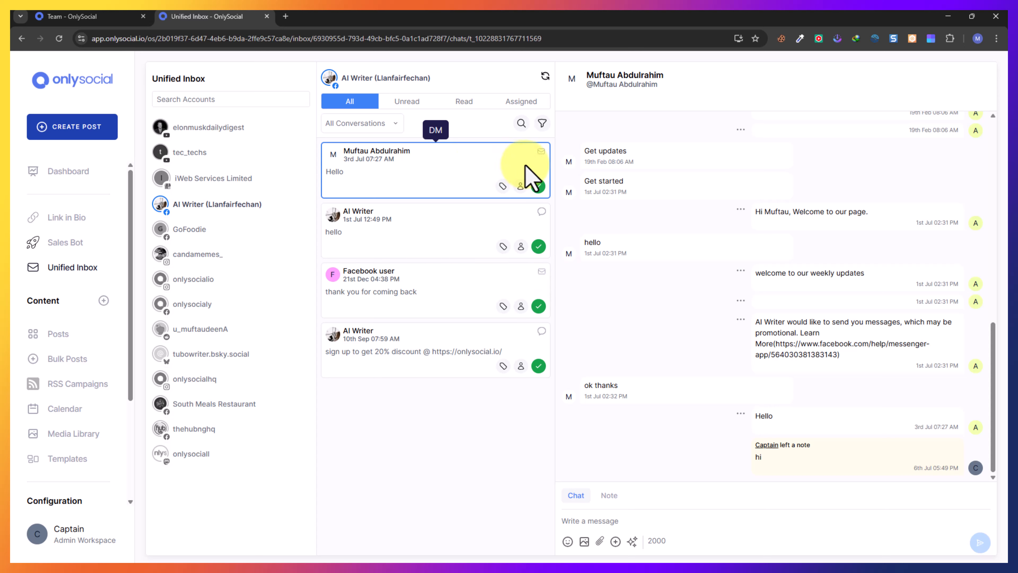
{"action": "left_click", "coordinate": [520, 186]}
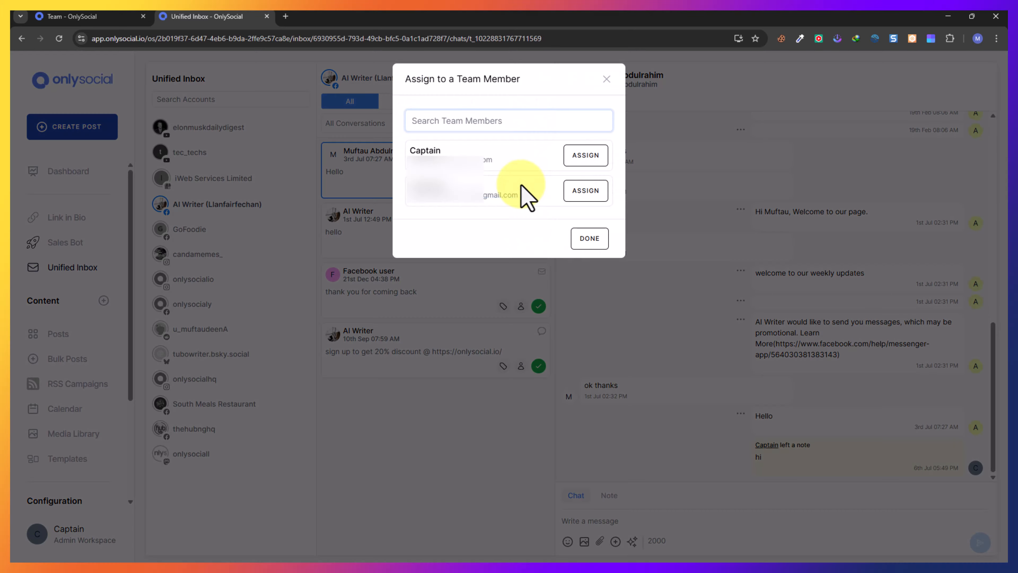
{"action": "left_click", "coordinate": [423, 196]}
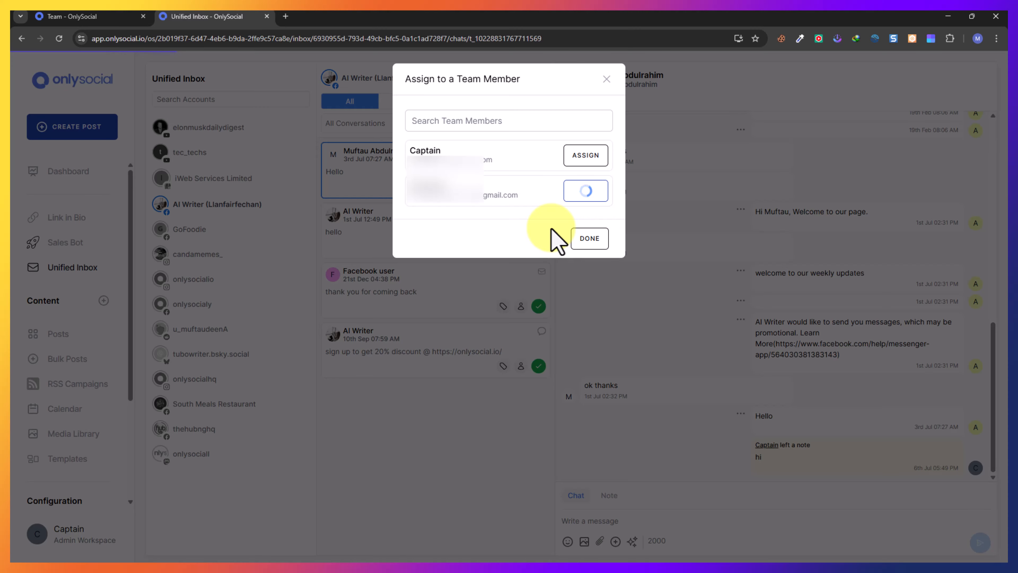
{"action": "left_click", "coordinate": [587, 238]}
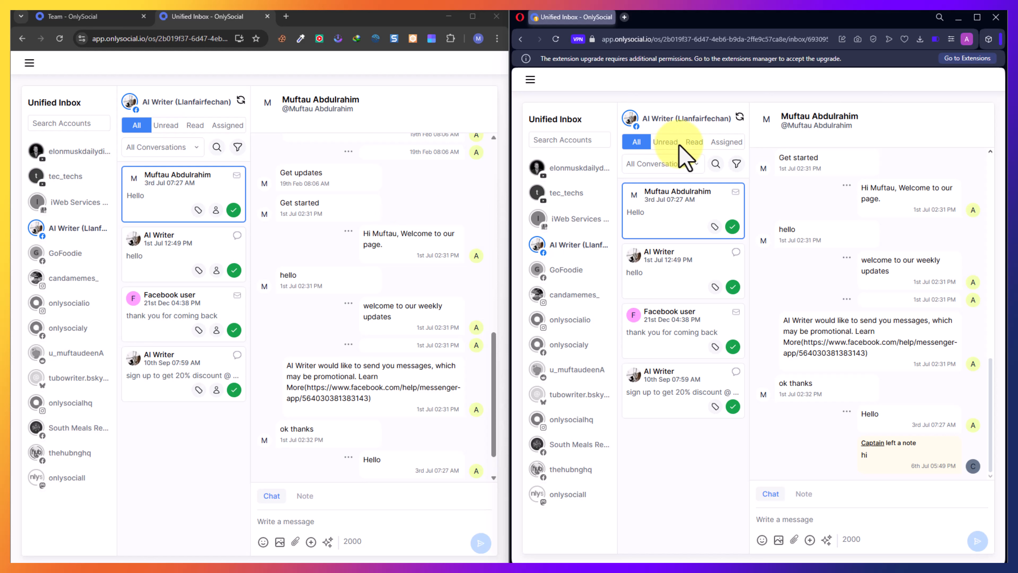
{"action": "left_click", "coordinate": [726, 141]}
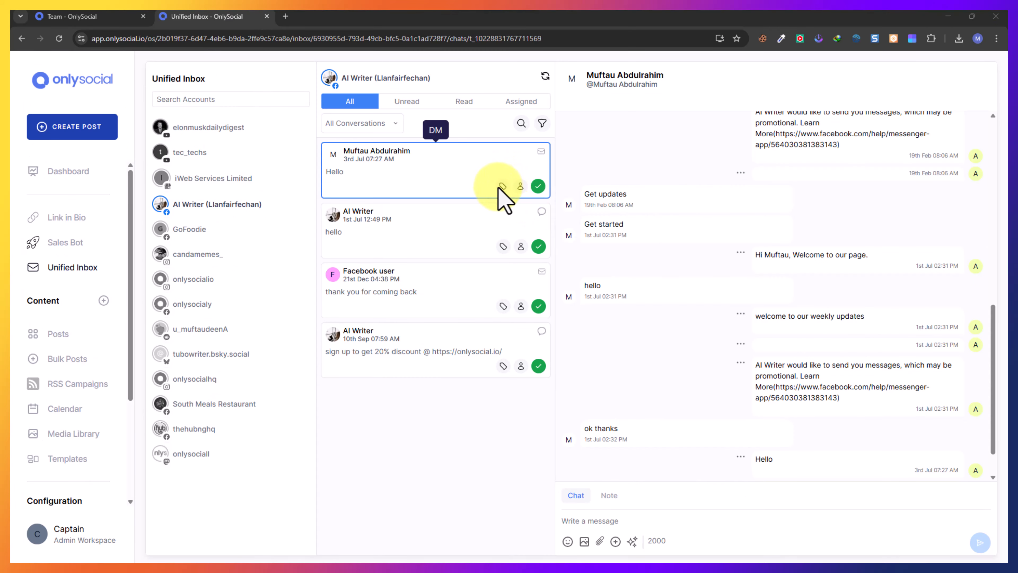
Step: Create the label "User want to upgrade their current plan" on the 3rd Jul chat
{"action": "left_click", "coordinate": [503, 186]}
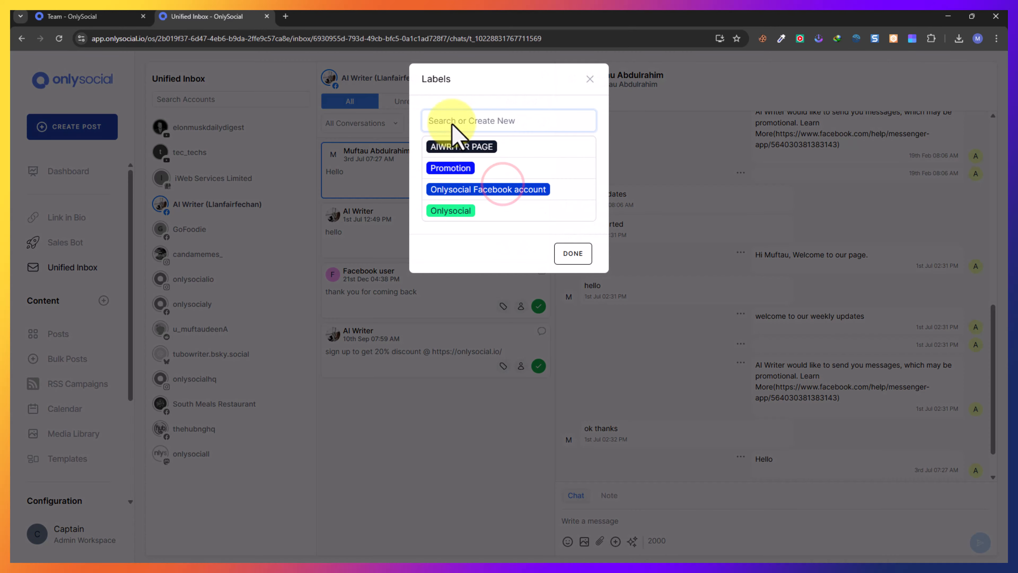
{"action": "left_click", "coordinate": [461, 119]}
{"action": "type", "text": "User"}
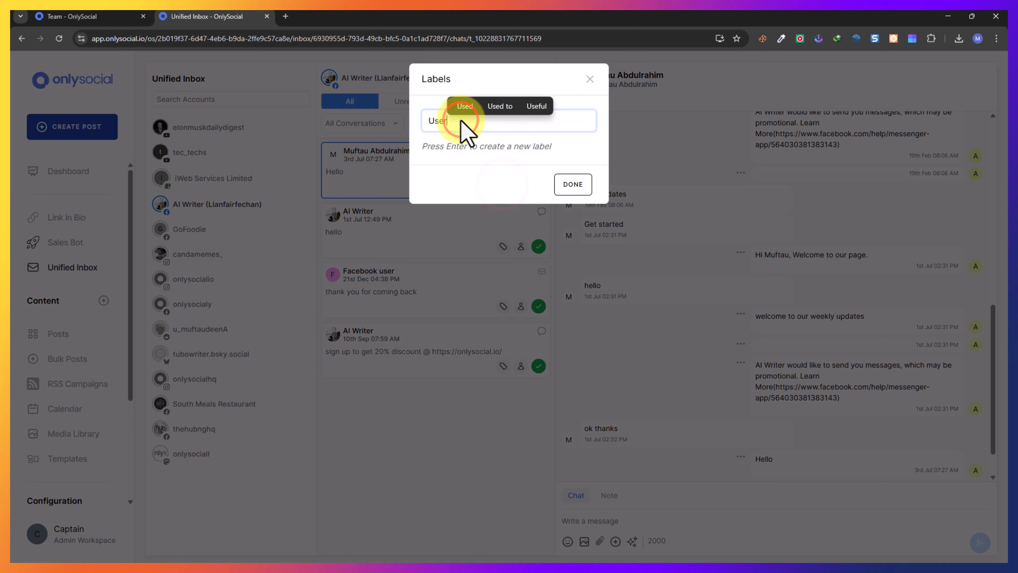
{"action": "type", "text": " want to upgrade t"}
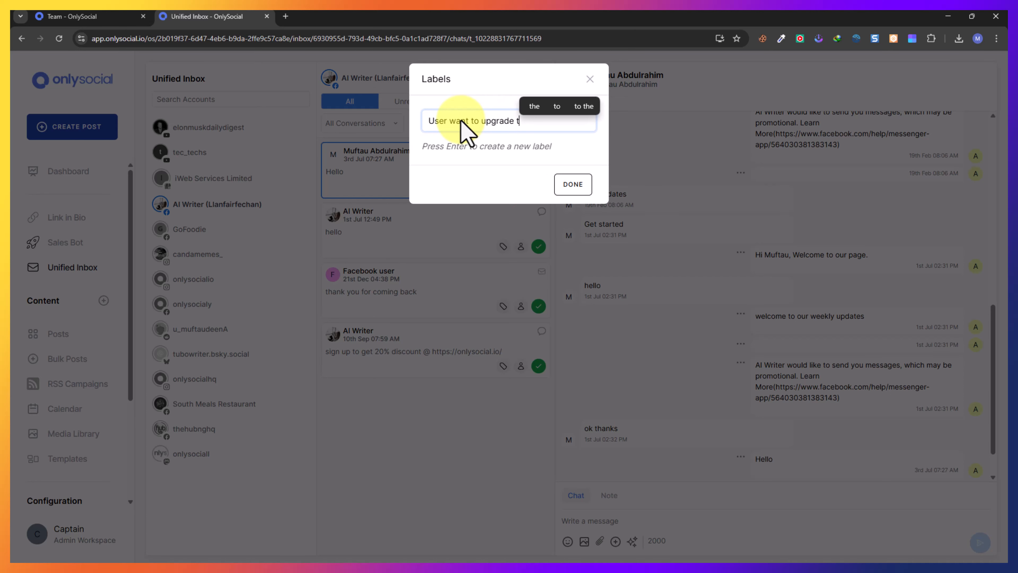
{"action": "type", "text": "heir current plan"}
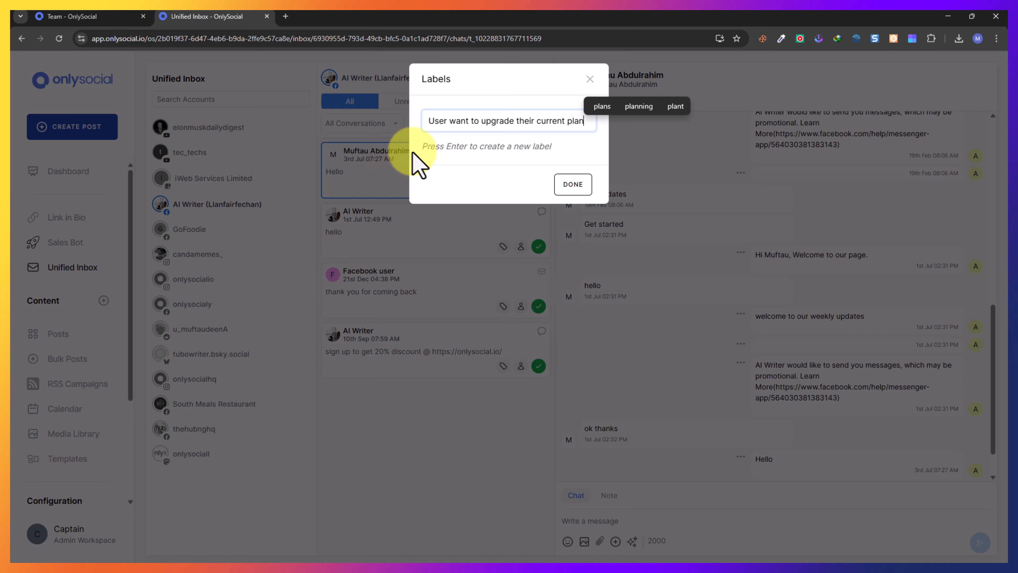
{"action": "left_click_drag", "start_coordinate": [420, 147], "coordinate": [561, 149]}
{"action": "left_click", "coordinate": [583, 122]}
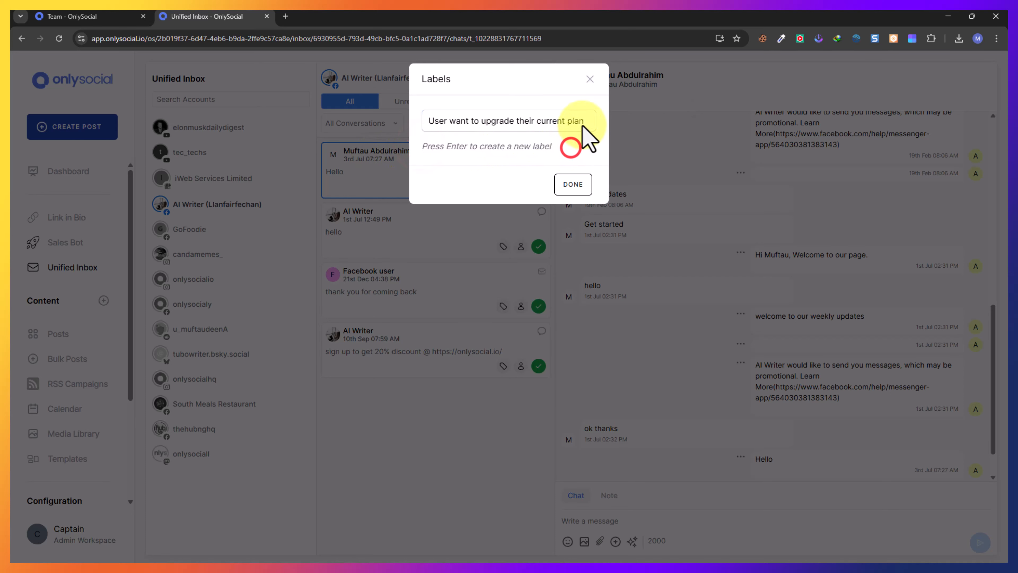
{"action": "key", "text": "Return"}
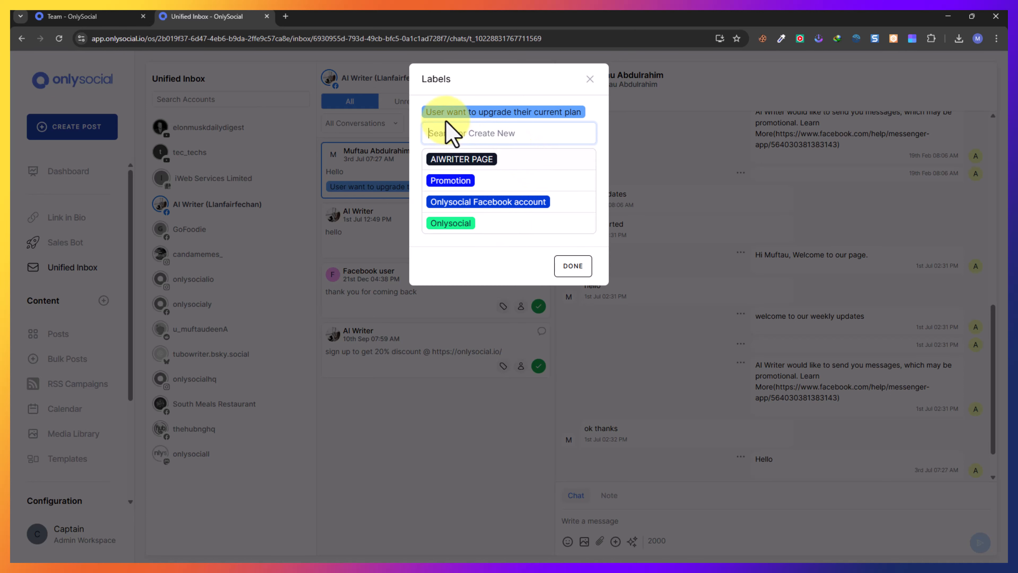
{"action": "left_click", "coordinate": [573, 265]}
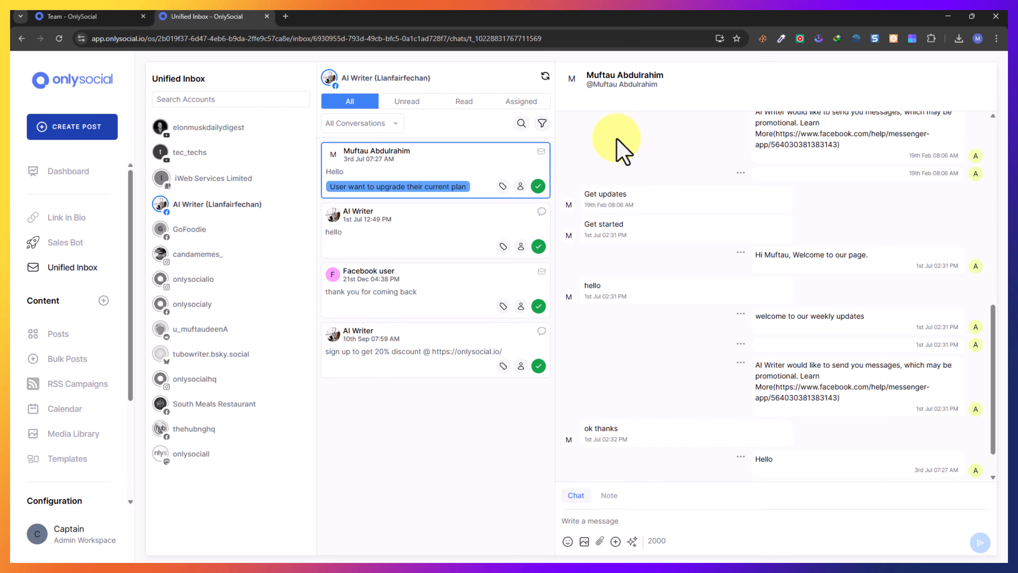
Step: Open the 25th Sep video post on Ukraine from the elonmuskdailydigest account and look through its comments
{"action": "scroll", "coordinate": [707, 381], "scroll_direction": "down", "scroll_amount": 1}
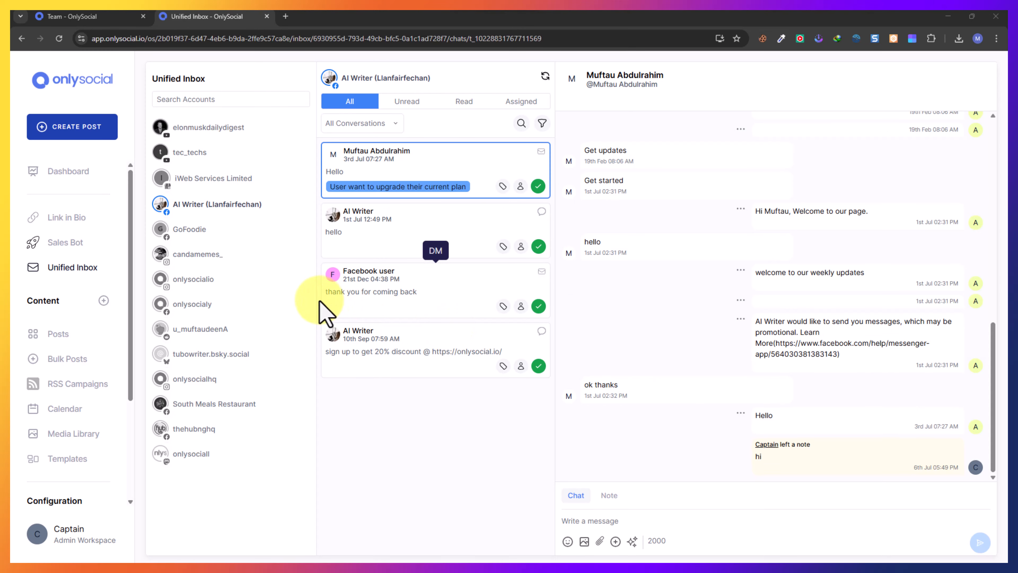
{"action": "left_click", "coordinate": [225, 126]}
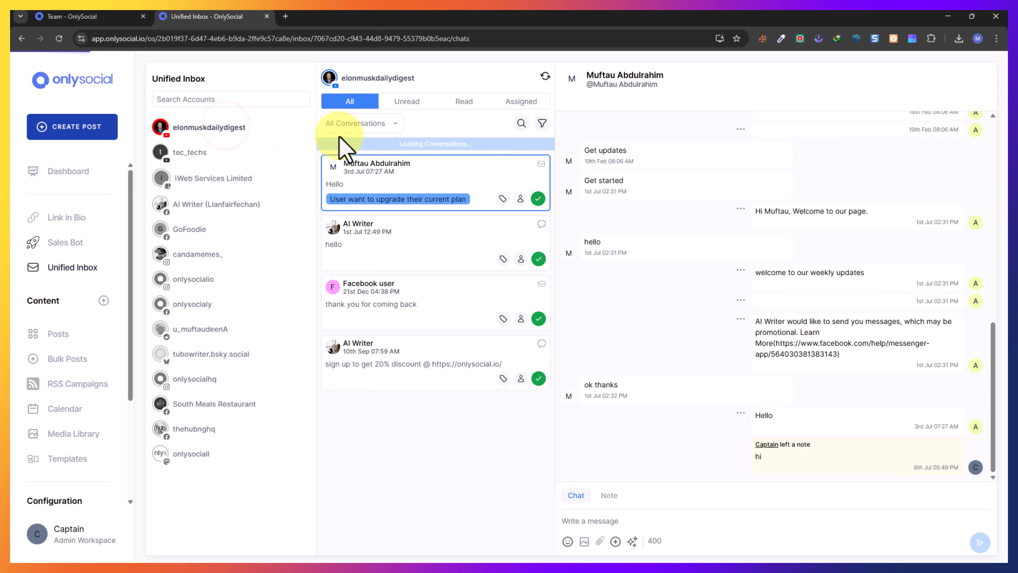
{"action": "left_click", "coordinate": [456, 171]}
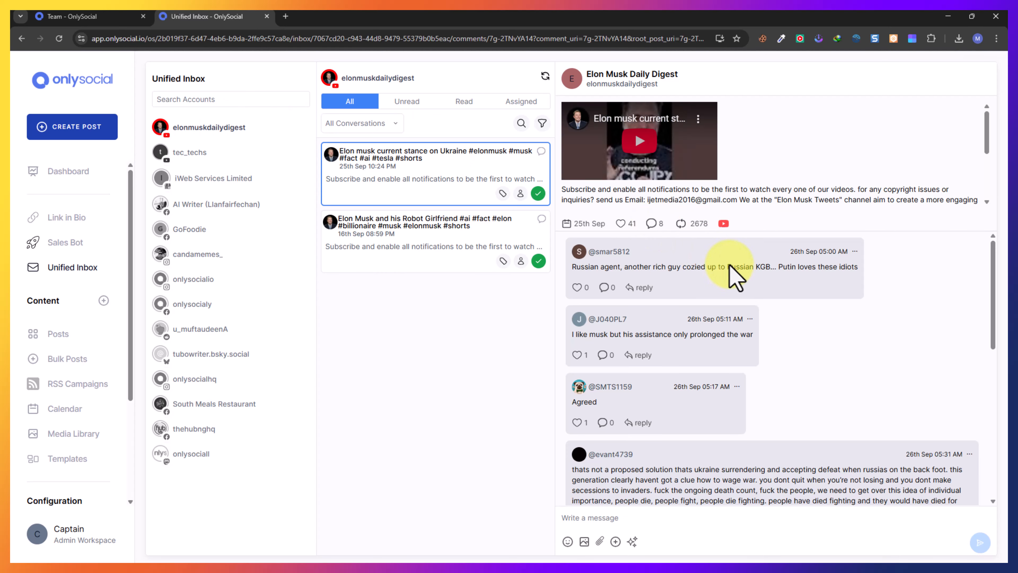
{"action": "scroll", "coordinate": [729, 355], "scroll_direction": "down", "scroll_amount": 10}
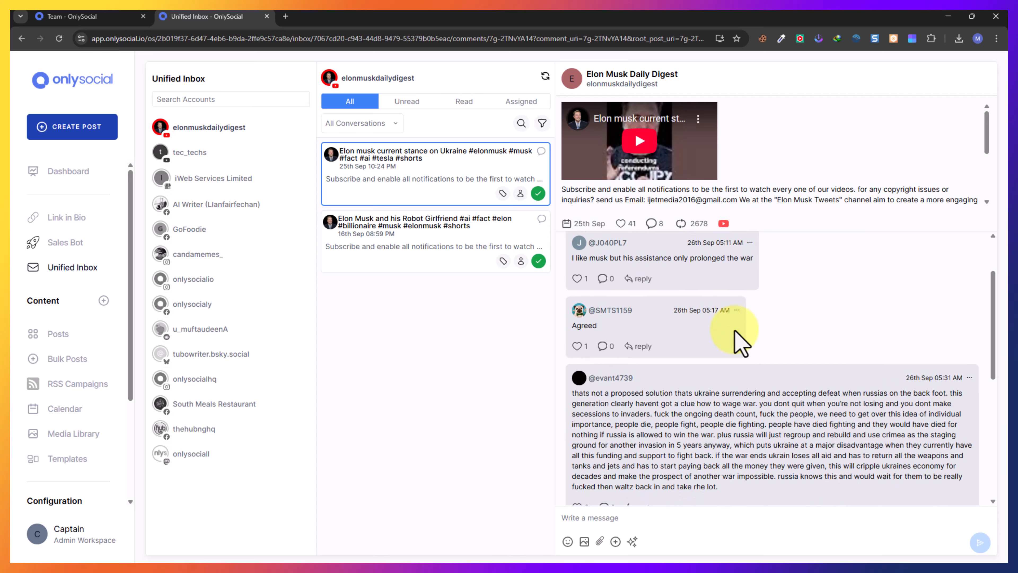
{"action": "scroll", "coordinate": [756, 361], "scroll_direction": "up", "scroll_amount": 10}
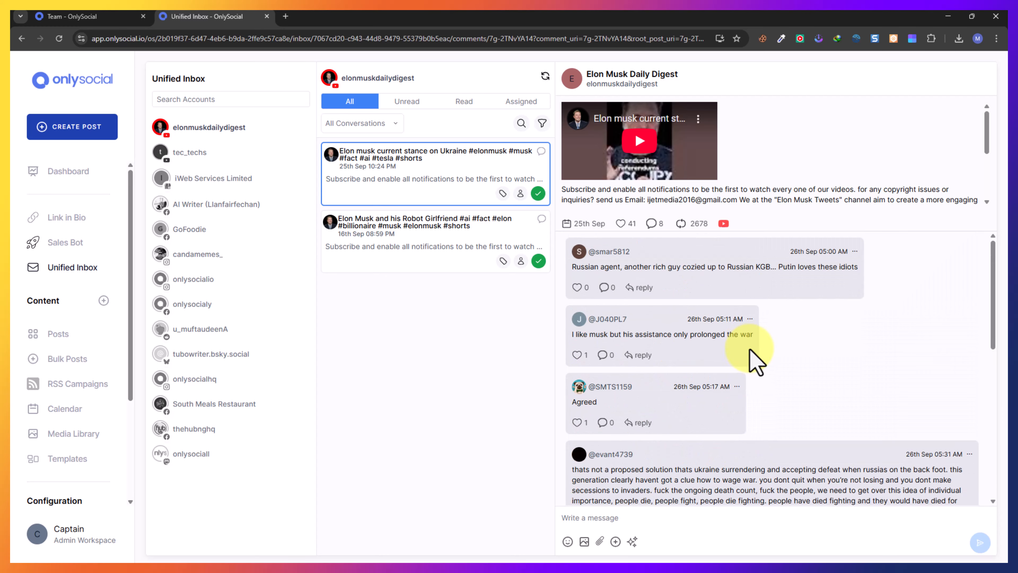
{"action": "scroll", "coordinate": [780, 375], "scroll_direction": "down", "scroll_amount": 10}
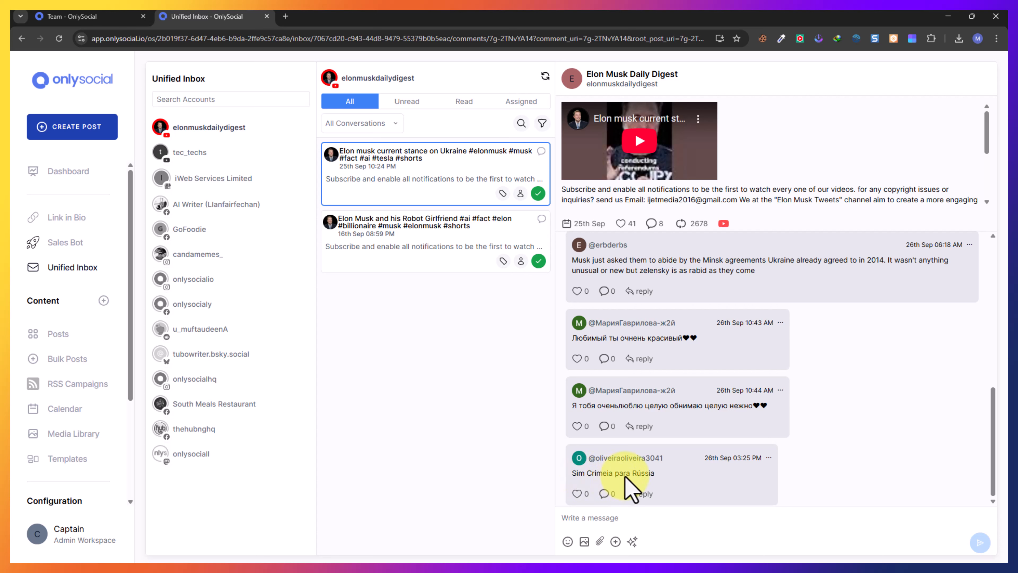
Step: Reply "yeah exactly" to the comment "Sim Crimeia para Rússia" and send it
{"action": "left_click", "coordinate": [642, 494]}
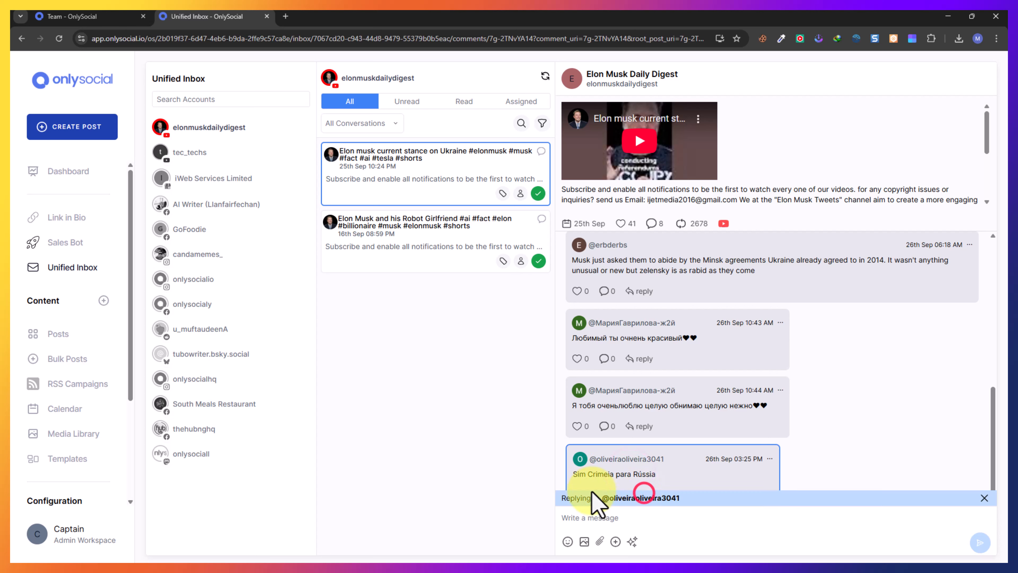
{"action": "type", "text": "ye"}
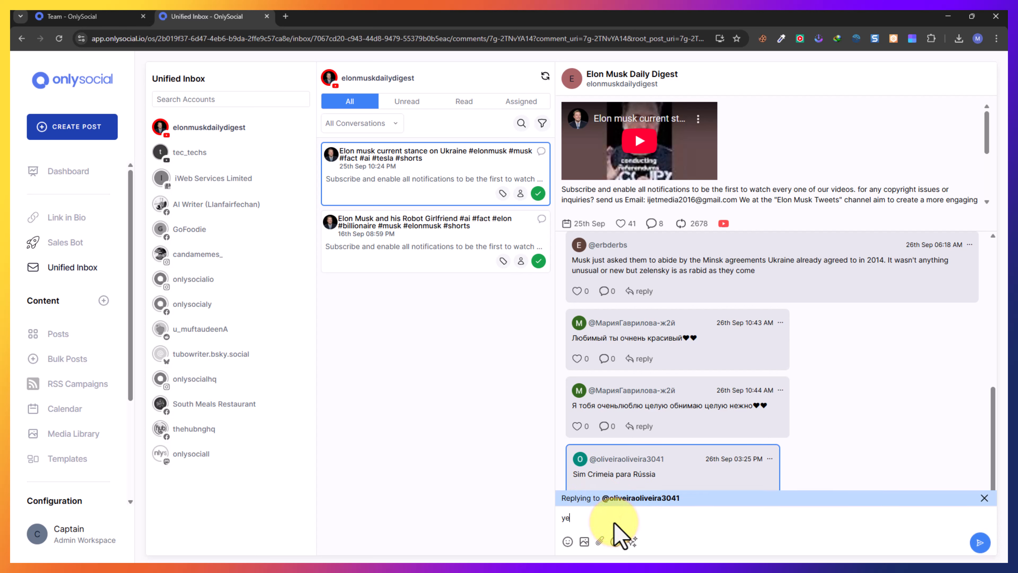
{"action": "type", "text": "ah e"}
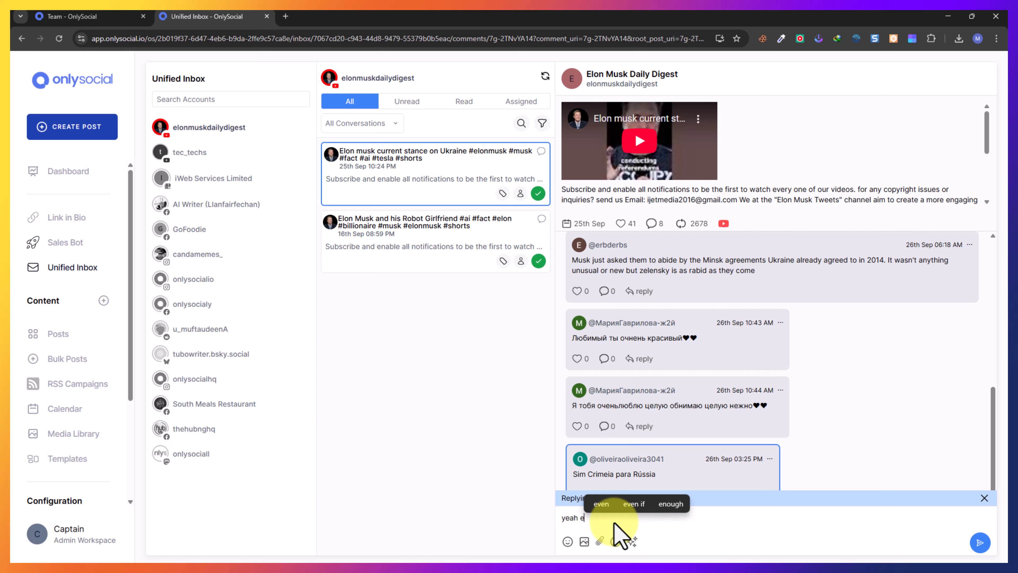
{"action": "type", "text": "x"}
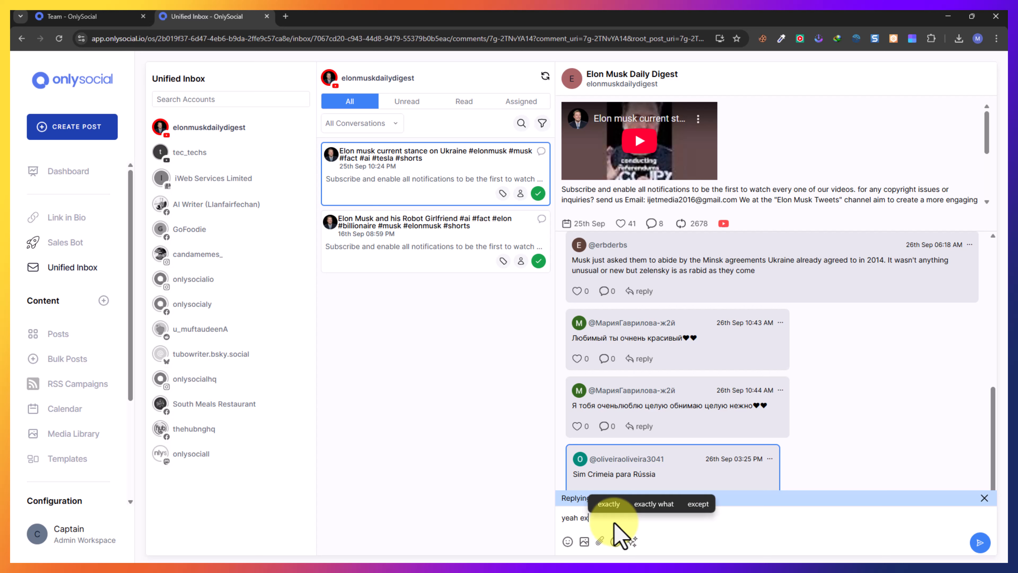
{"action": "type", "text": "actly"}
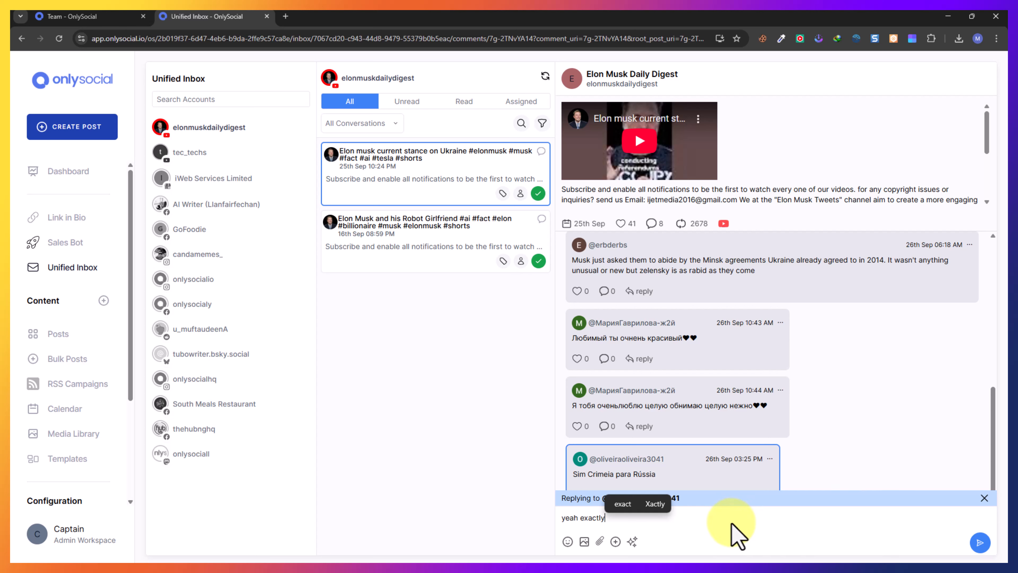
{"action": "left_click", "coordinate": [716, 531]}
{"action": "left_click", "coordinate": [978, 542]}
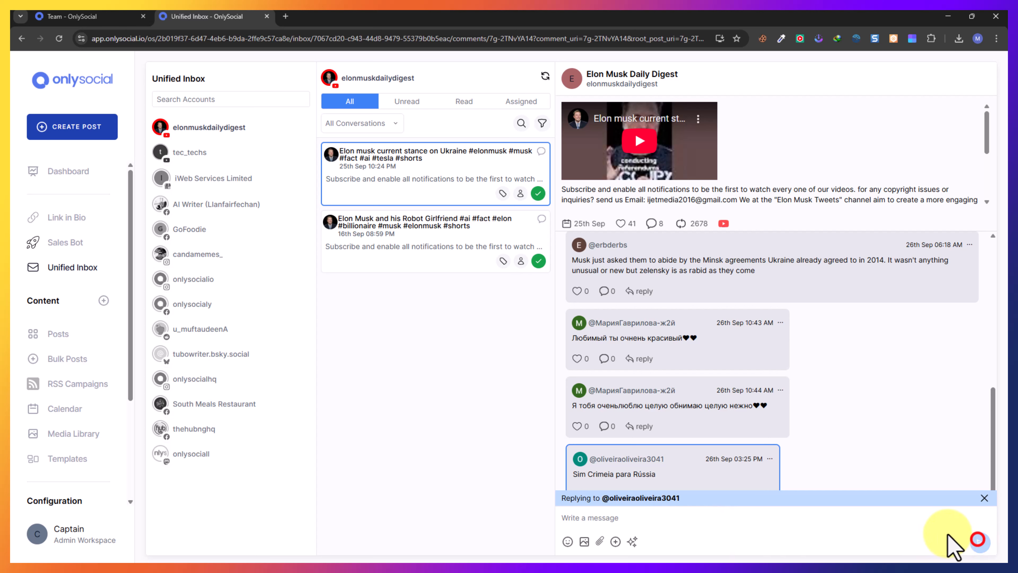